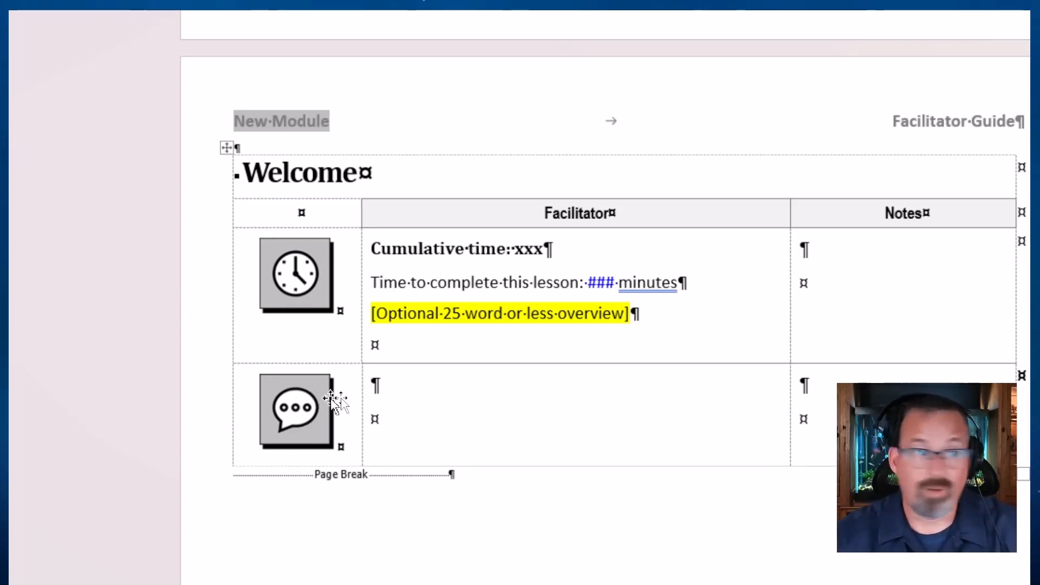
Step: Write "Say something like:" in the Welcome lesson's speech-bubble block, followed by script lines on shoe tying, tire changing and toilet paper going over, not under
type("Say something like:")
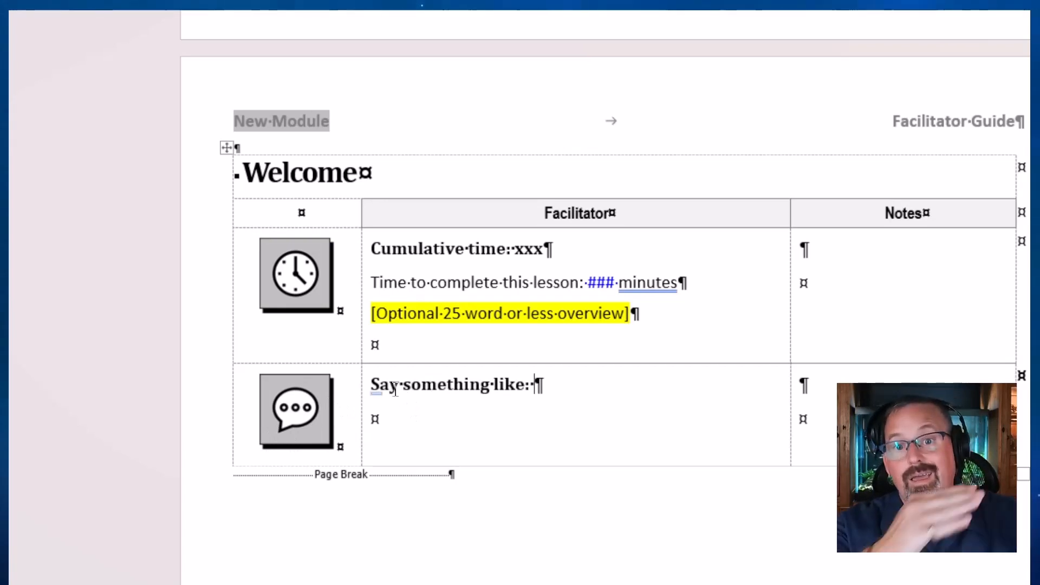
left_click(398, 423)
type("There is important information that everyone should know. From: How to tie their shoes How to change a tire  And most importantly...  That the toilet paper goes over, not under.")
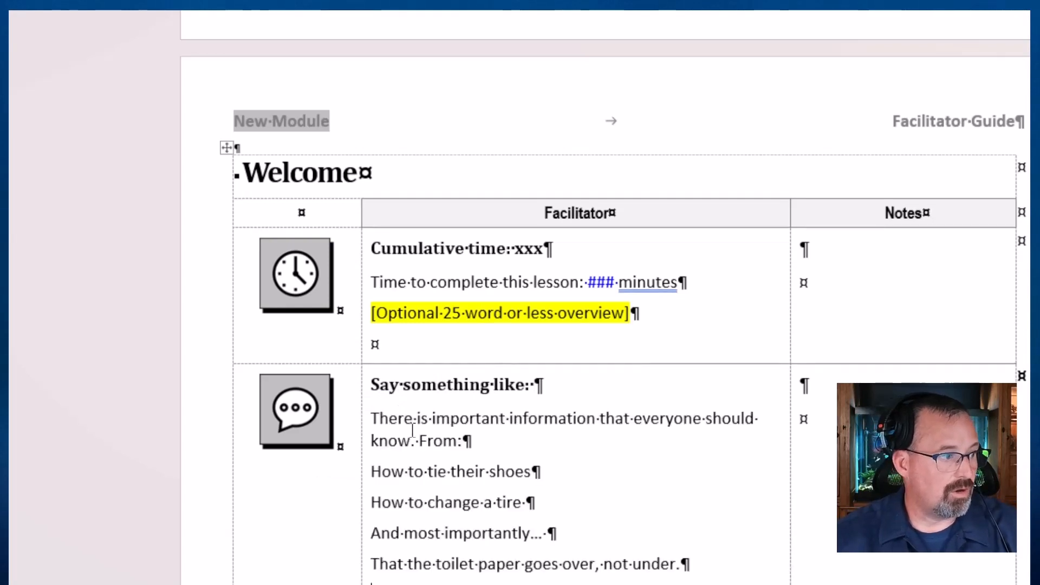
scroll(457, 477, "down", 2)
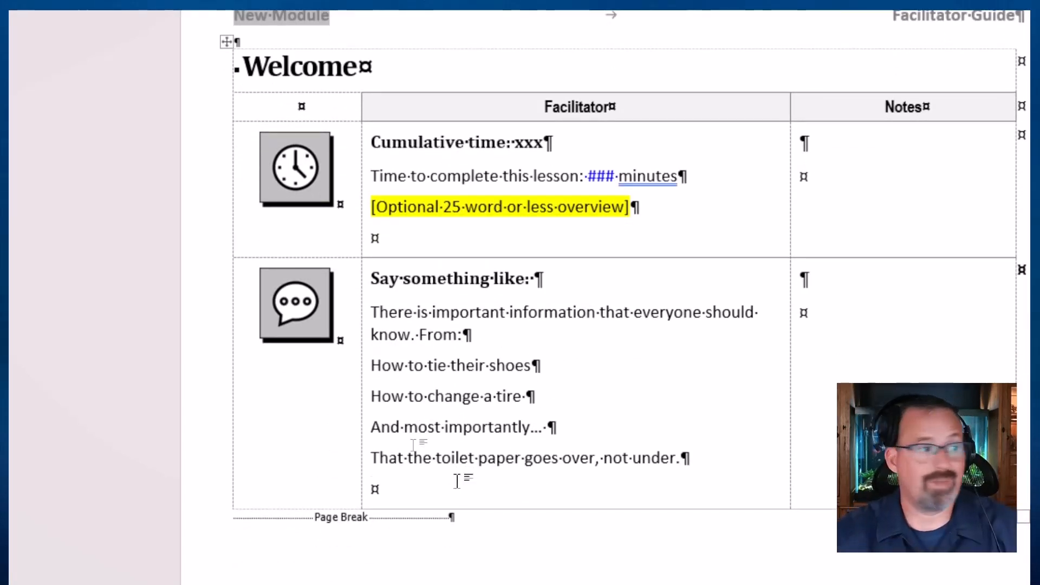
scroll(457, 481, "down", 1)
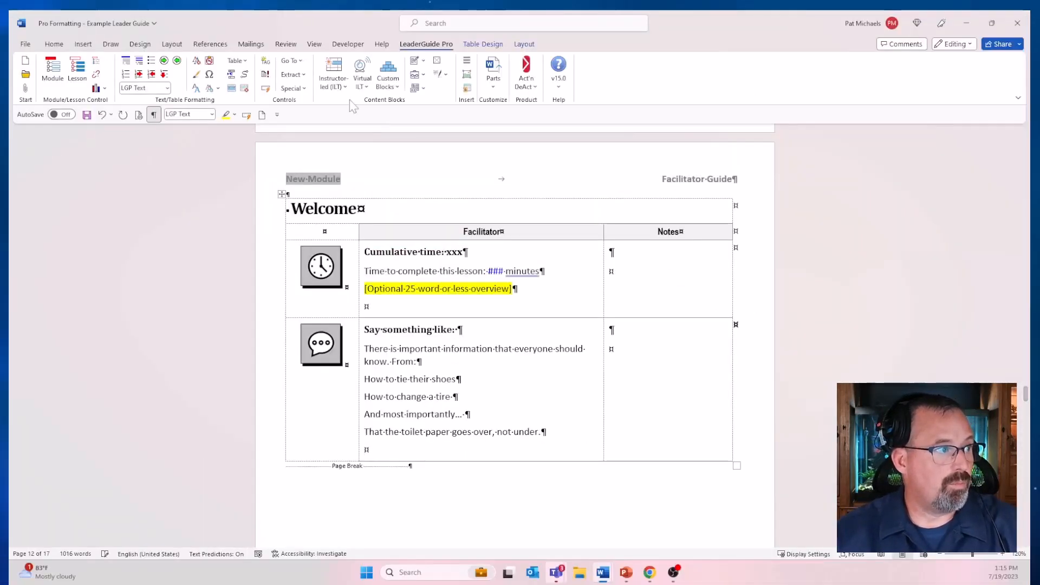
Step: Add an Objective block to the end of the Welcome lesson, with the heading "learning objectives" and a generated paragraph of lorem placeholder text
left_click(340, 87)
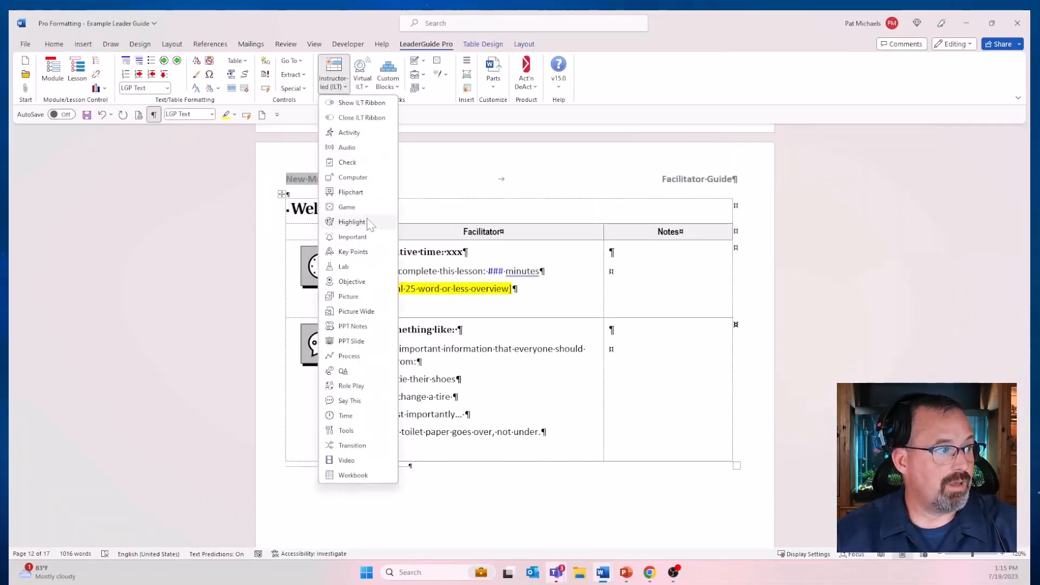
left_click(343, 282)
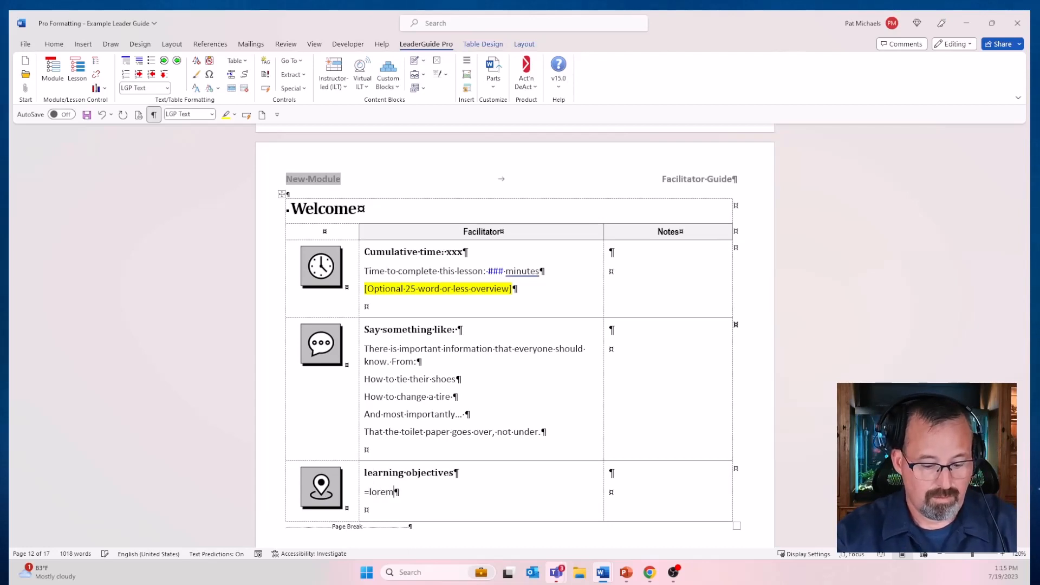
type(")")
key("Return")
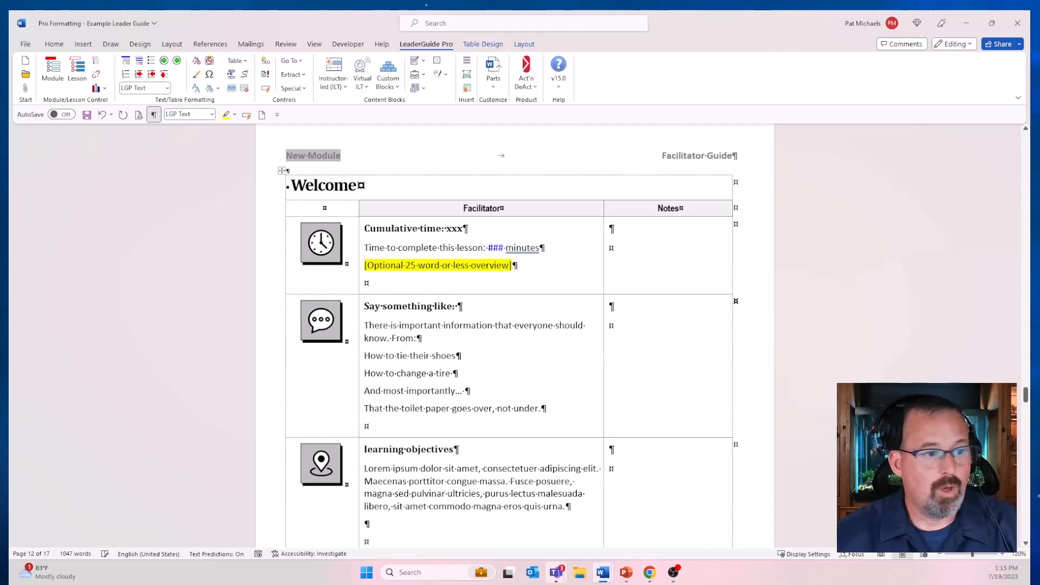
Step: Insert an instructor-led Activity block below the time block in Lesson 2.1 of Module 2
left_click_drag(1025, 394, 1027, 278)
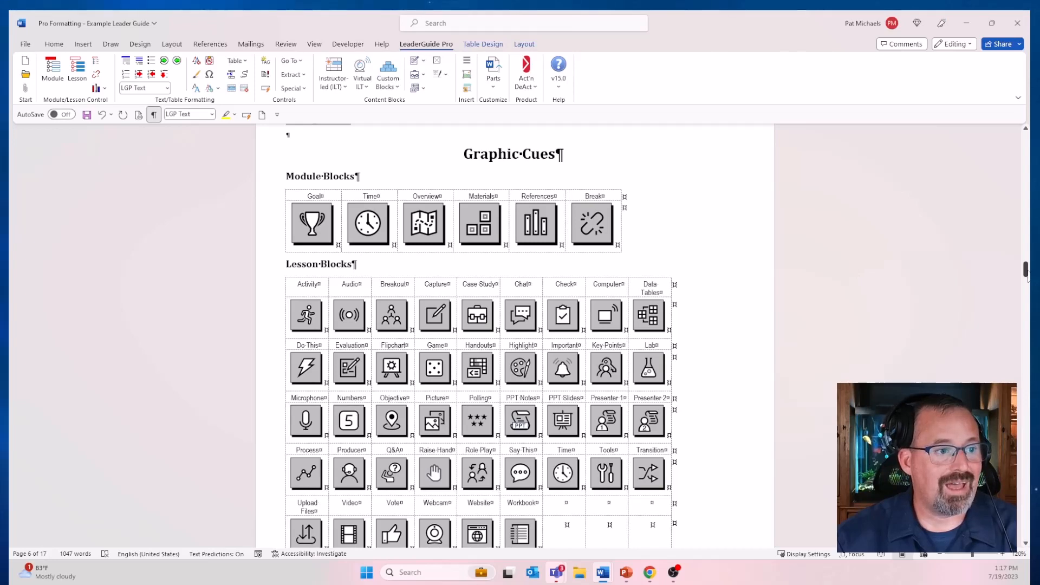
left_click_drag(1027, 277, 1027, 466)
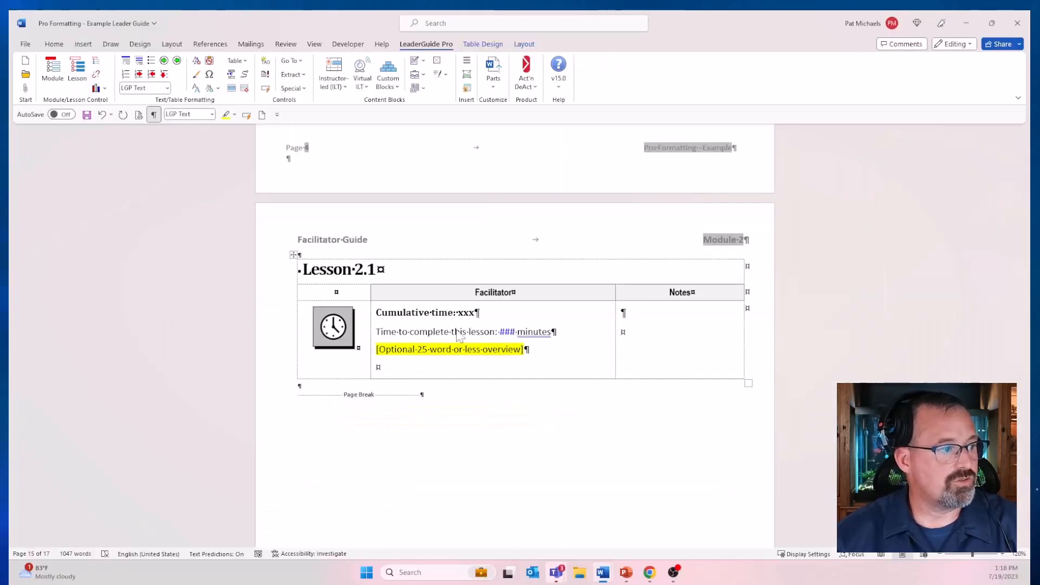
left_click(406, 369)
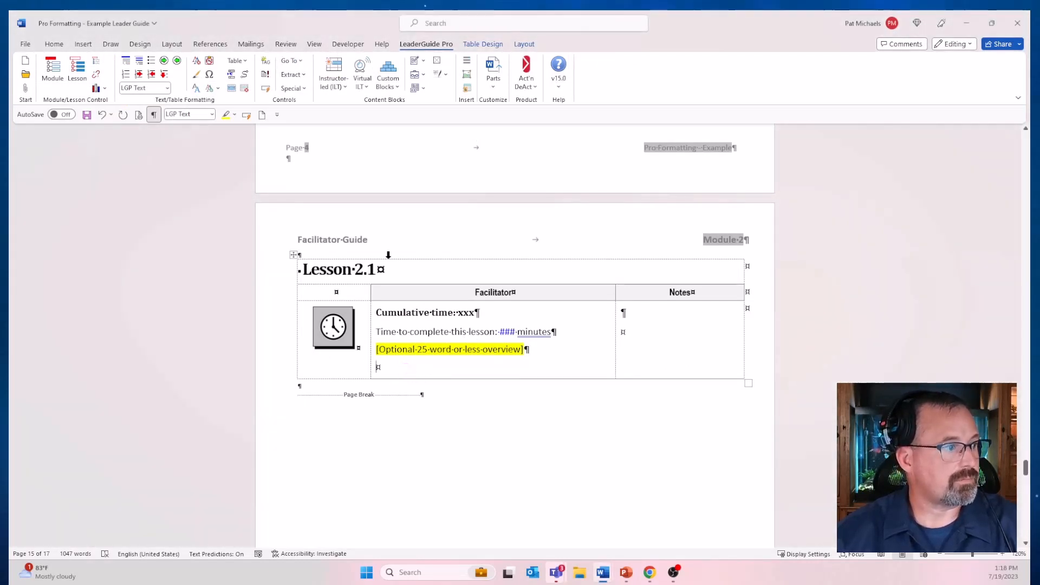
left_click(334, 81)
left_click(352, 145)
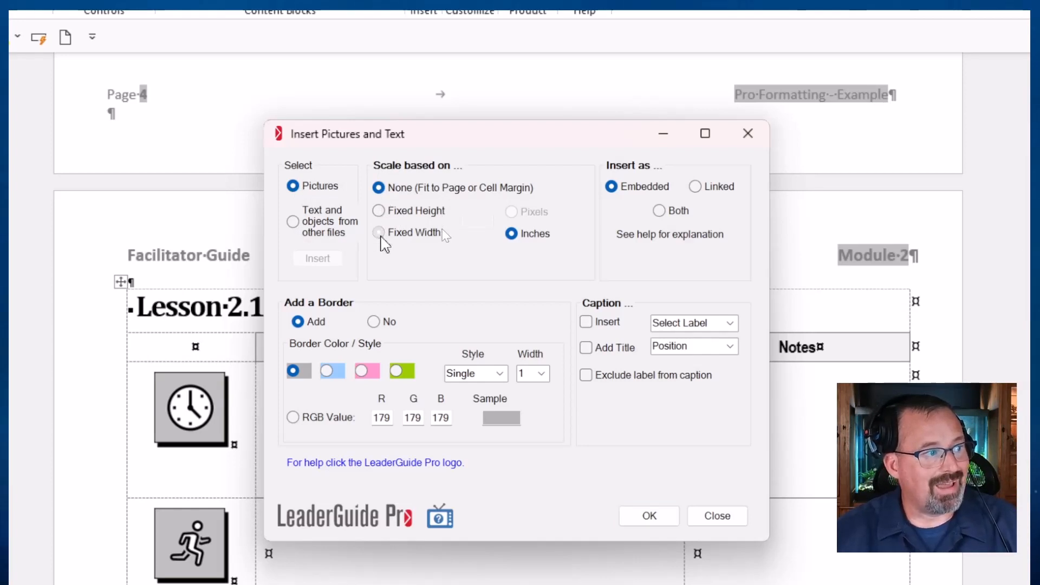
Step: Set the picture insertion options to no scaling (Fit to Page or Cell Margin) and no border, and proceed to choosing the image
left_click(379, 232)
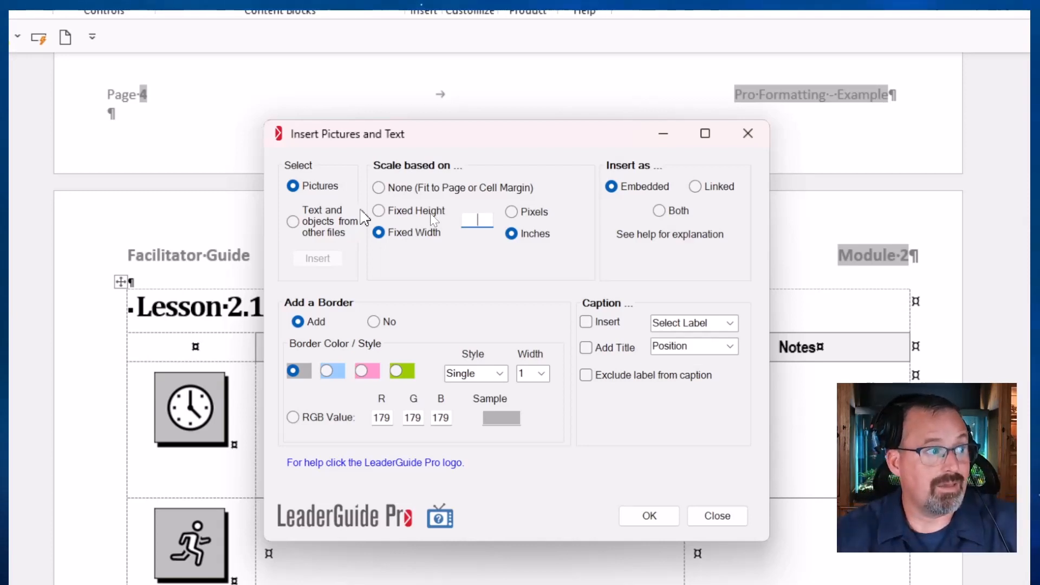
left_click(379, 188)
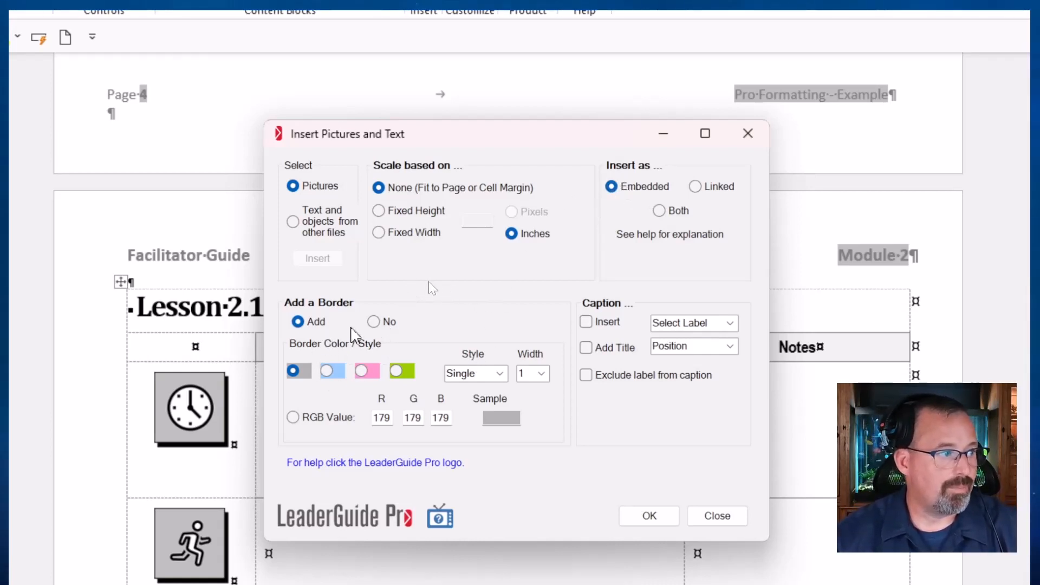
left_click(373, 322)
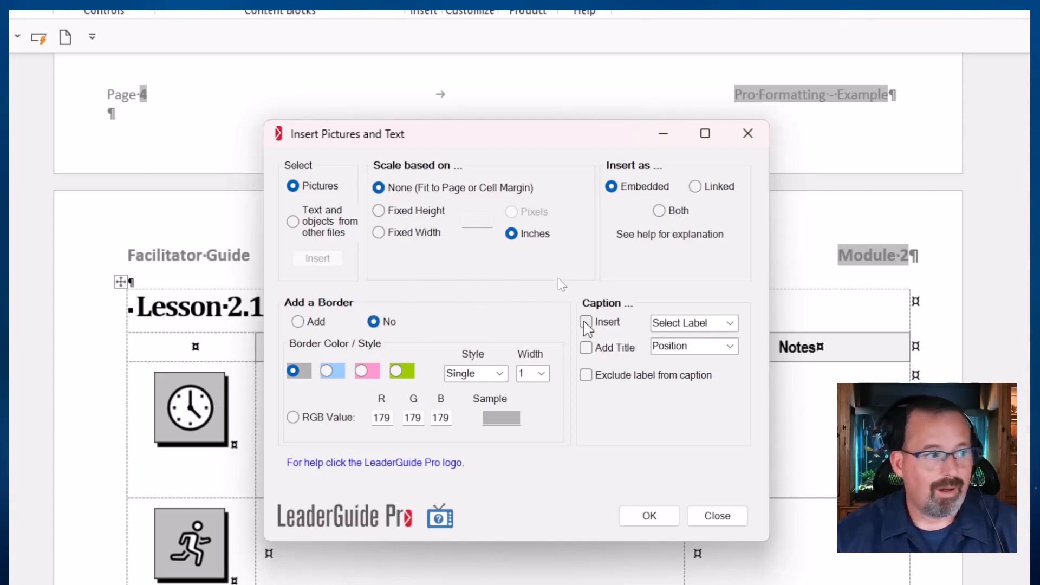
left_click(643, 511)
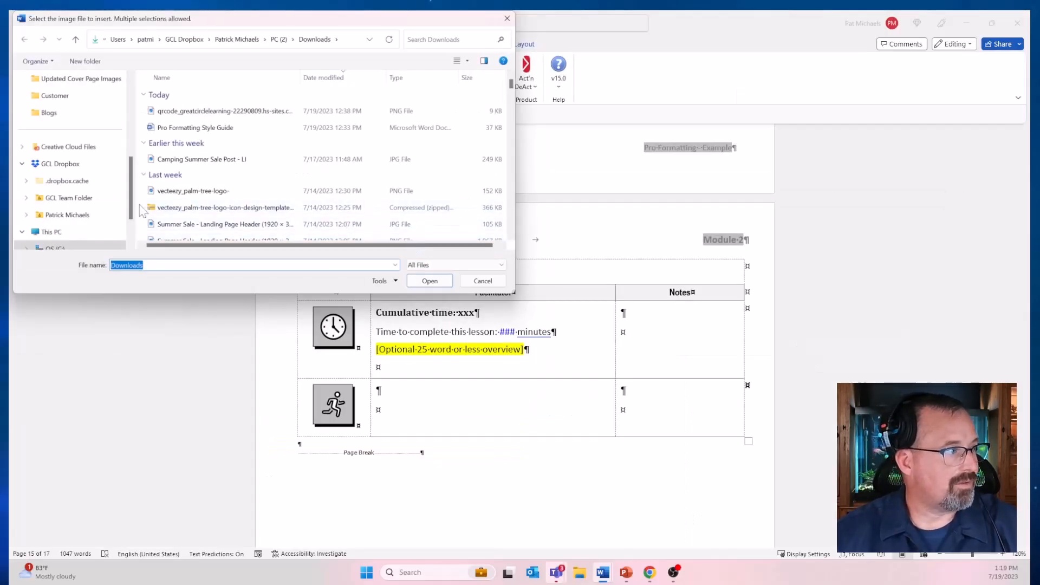
Step: Insert the image ATS All Tools Wizard1 from Pictures, GCL Activation, Images, ATS All Tools into the Activity block's Notes cell
scroll(141, 211, "down", 1)
scroll(102, 216, "down", 1)
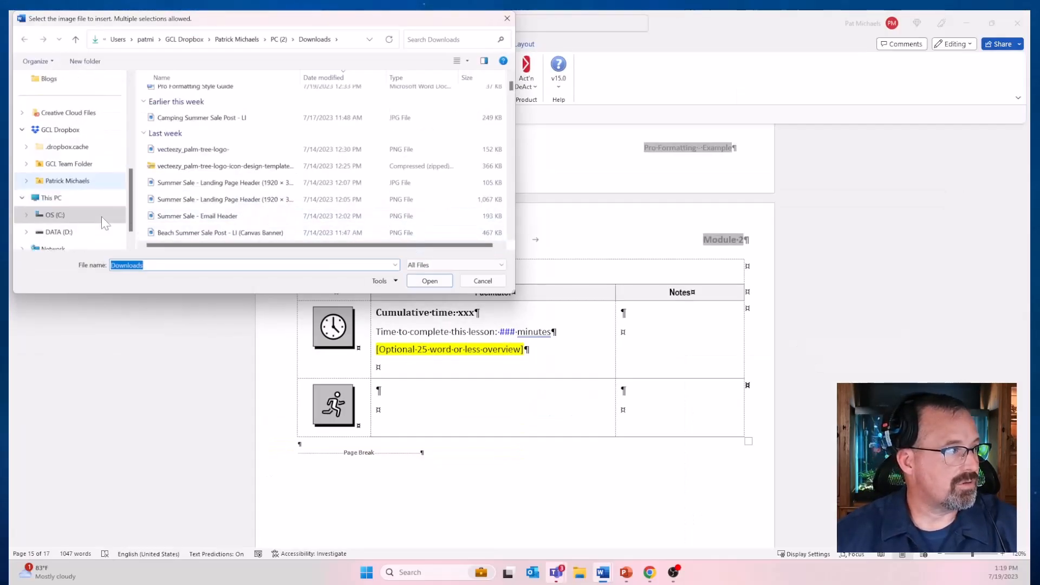
scroll(102, 216, "up", 1)
scroll(102, 216, "up", 6)
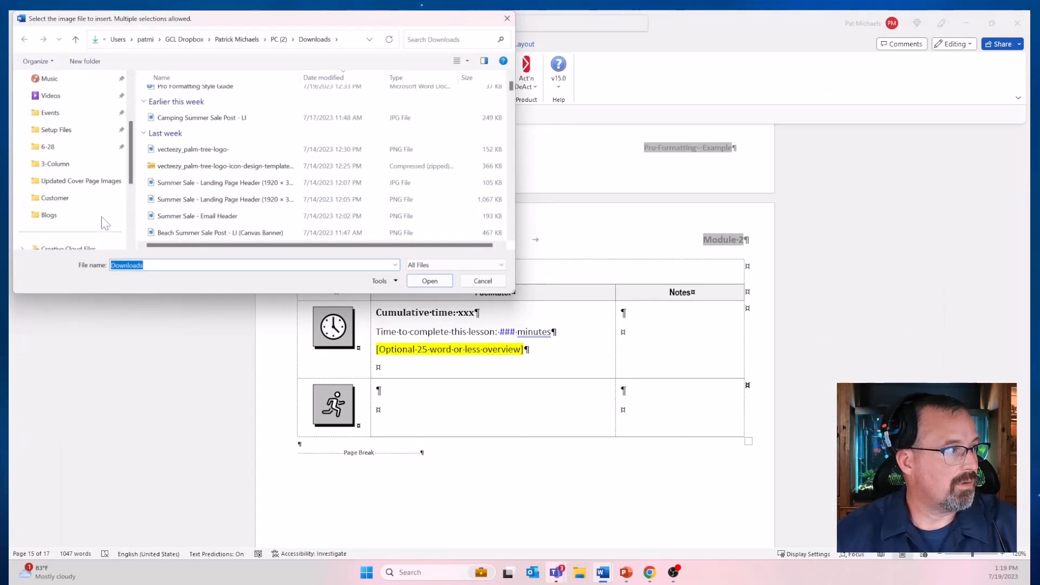
left_click(57, 166)
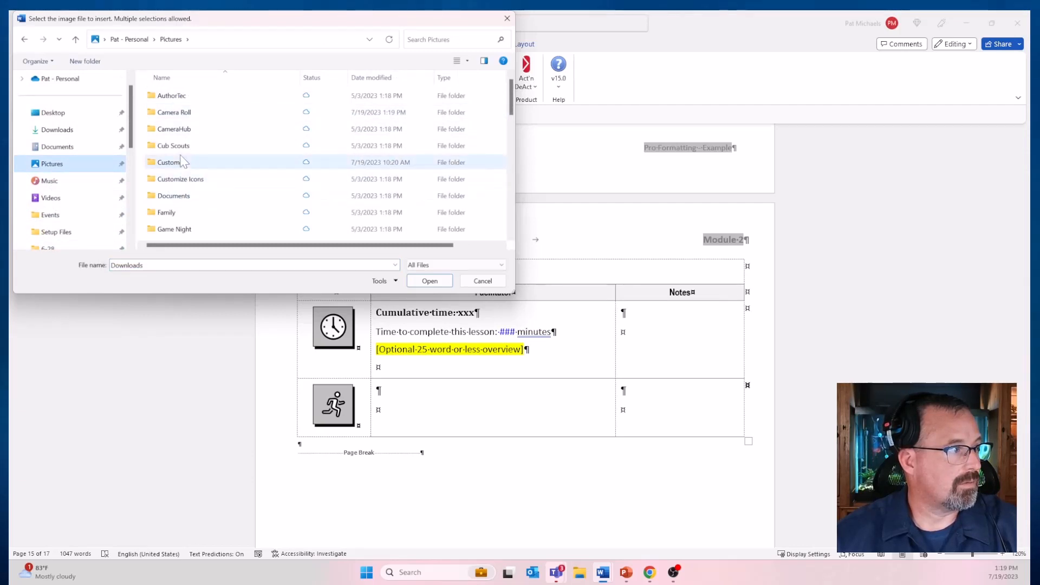
scroll(184, 162, "down", 1)
double_click(181, 201)
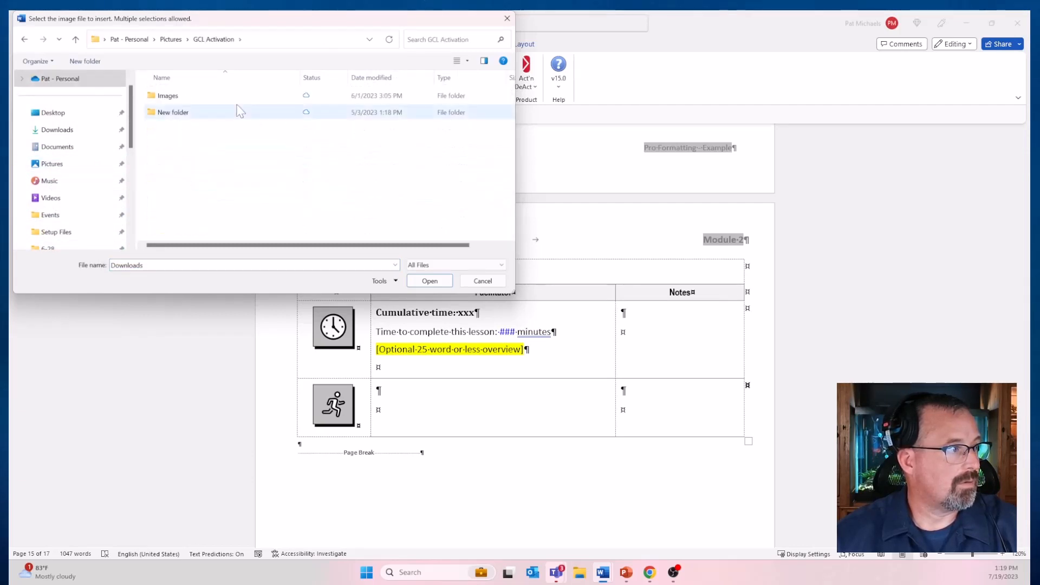
double_click(189, 97)
double_click(187, 111)
left_click(184, 116)
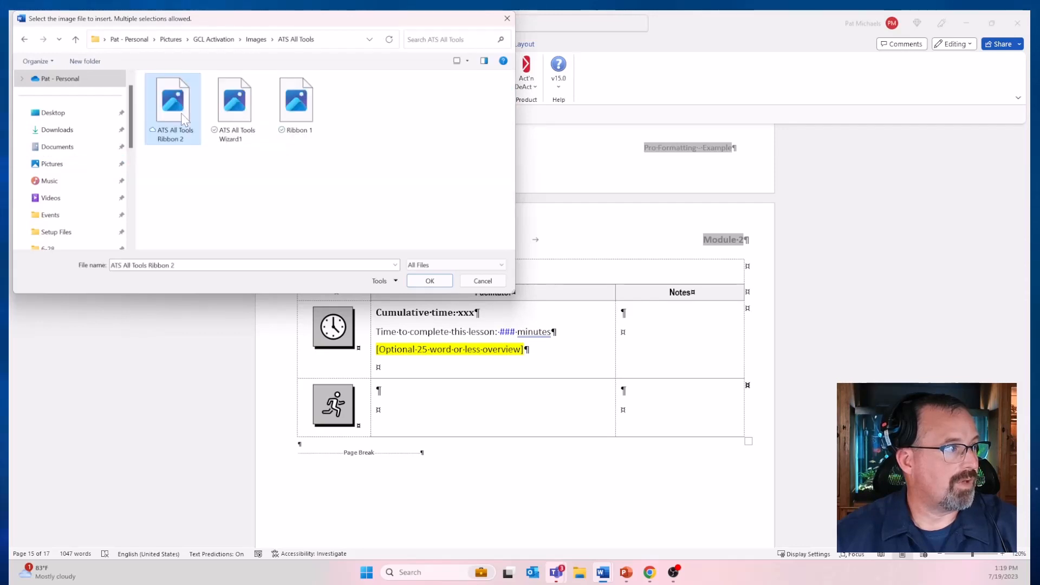
left_click(234, 105)
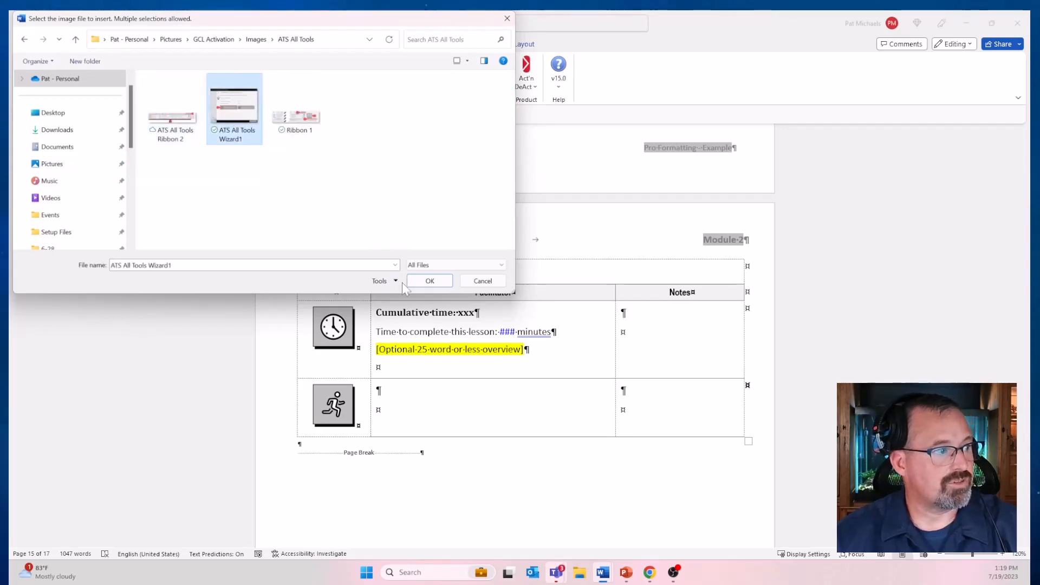
left_click(428, 280)
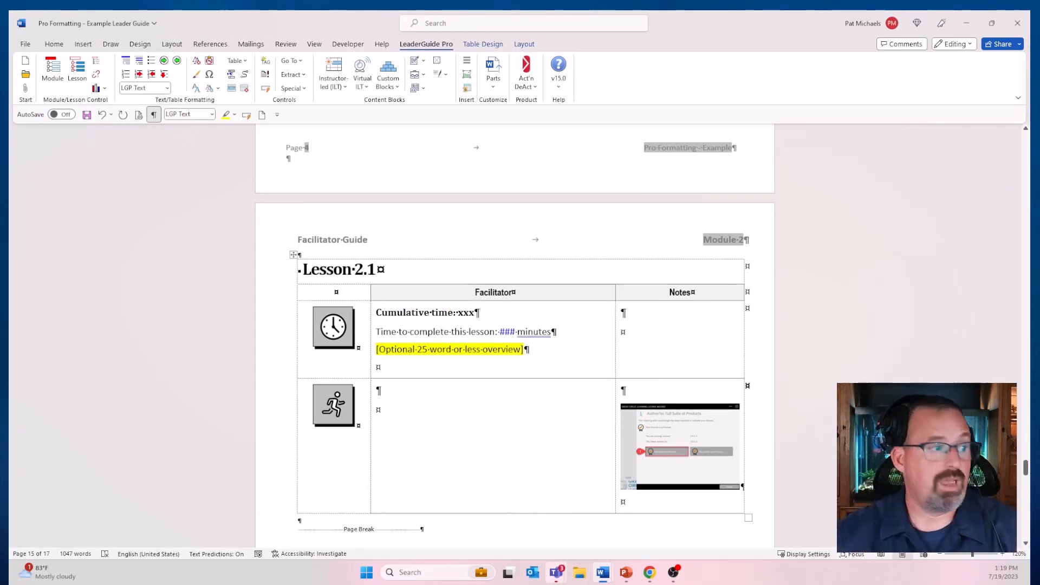
Step: Insert ATS All Tools Wizard1 into the Activity block's Facilitator cell, fitted to the cell margin with a single gray border
left_click(469, 77)
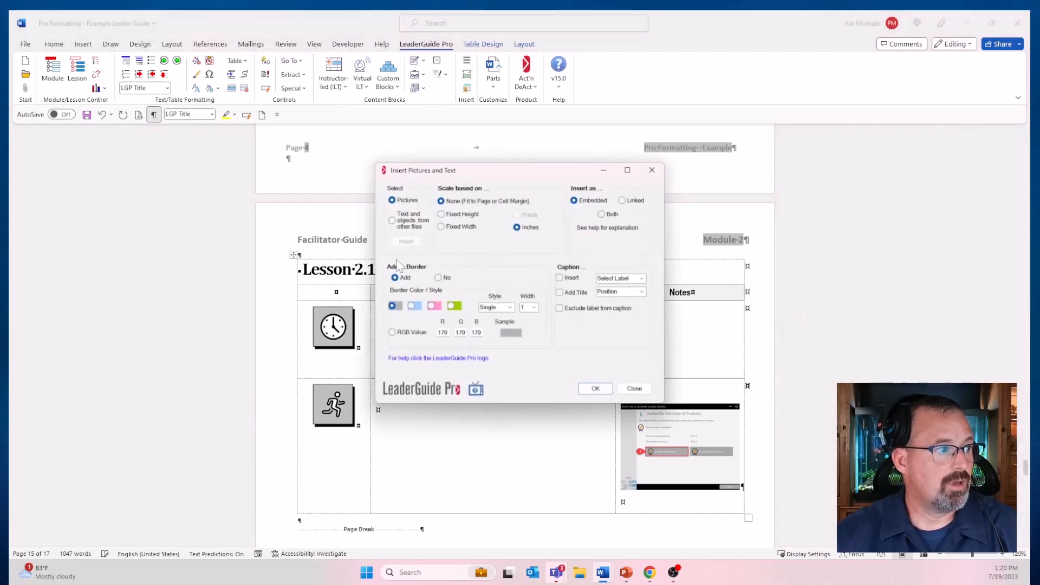
left_click(595, 388)
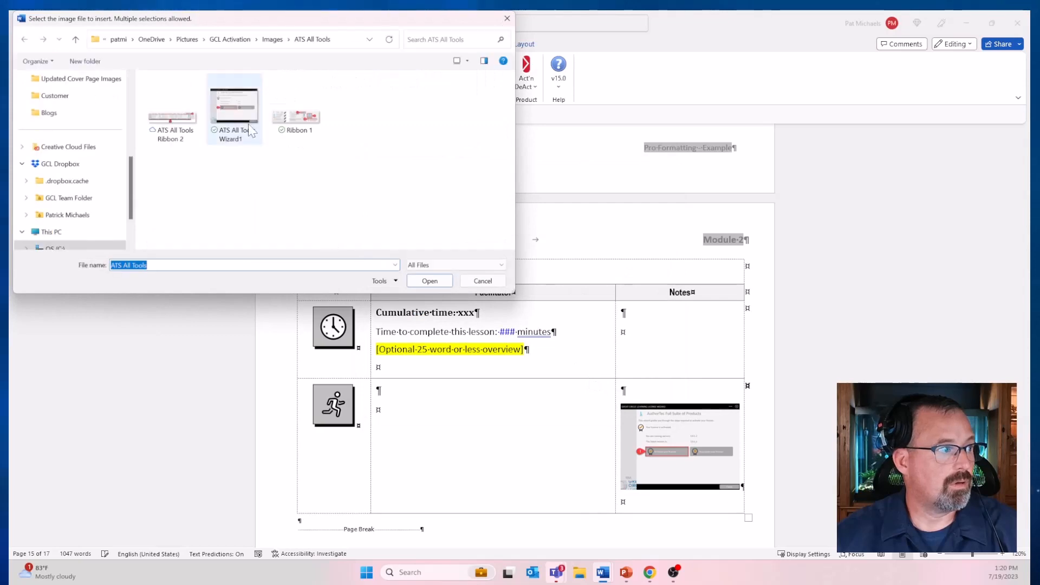
left_click(429, 281)
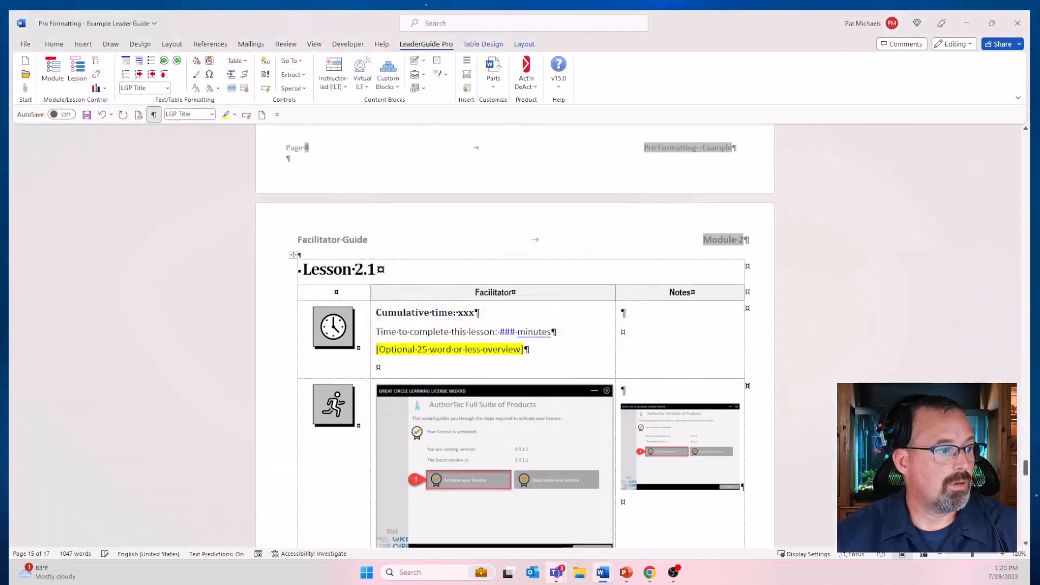
Step: Add a blank line below the Lesson 2.1 table and insert ATS All Tools Wizard1 there, fitted to the page margins with a border
scroll(591, 304, "down", 4)
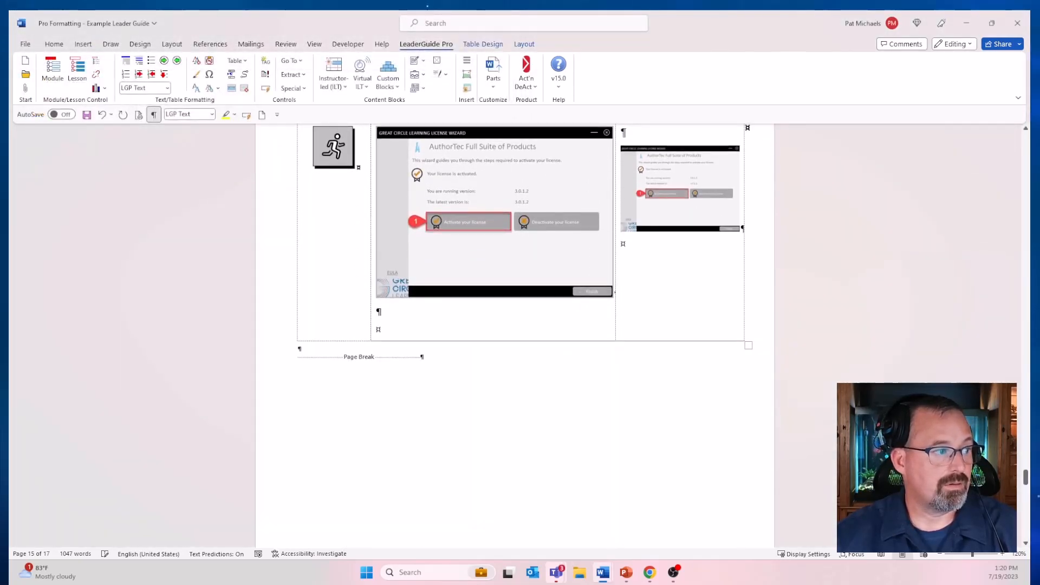
left_click(300, 348)
key("Return")
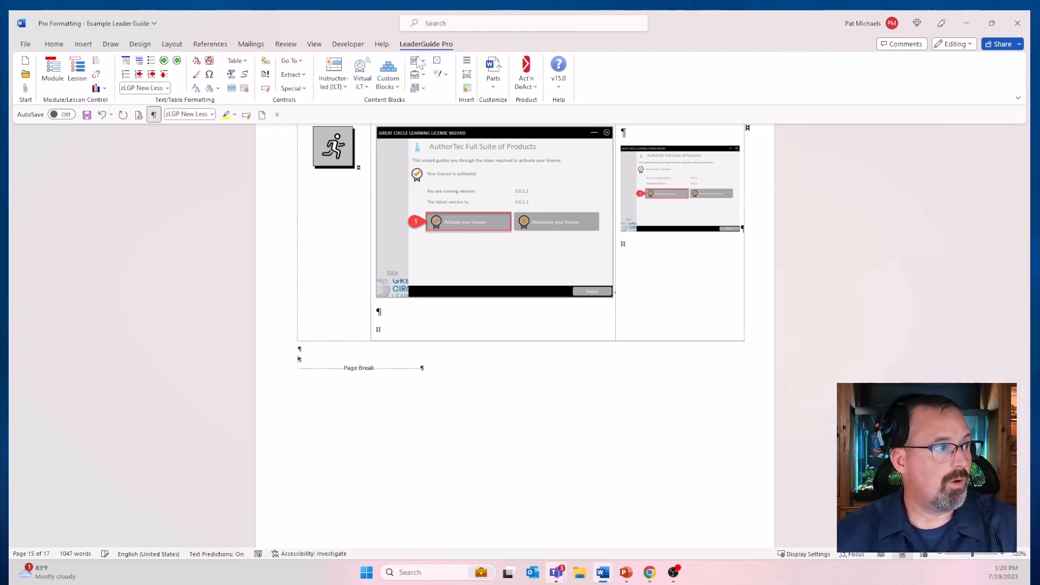
left_click(468, 77)
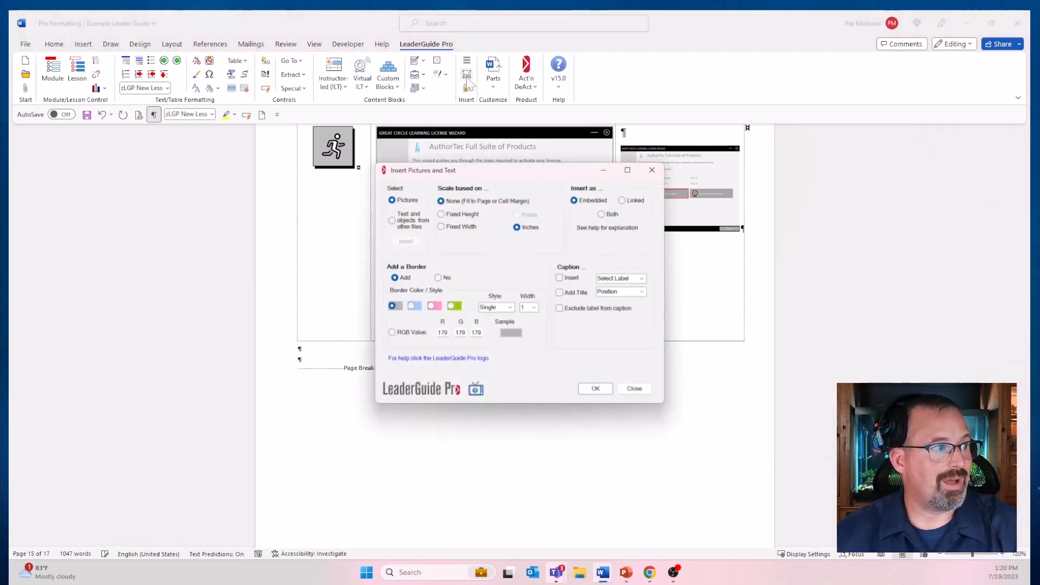
left_click(595, 388)
left_click(227, 124)
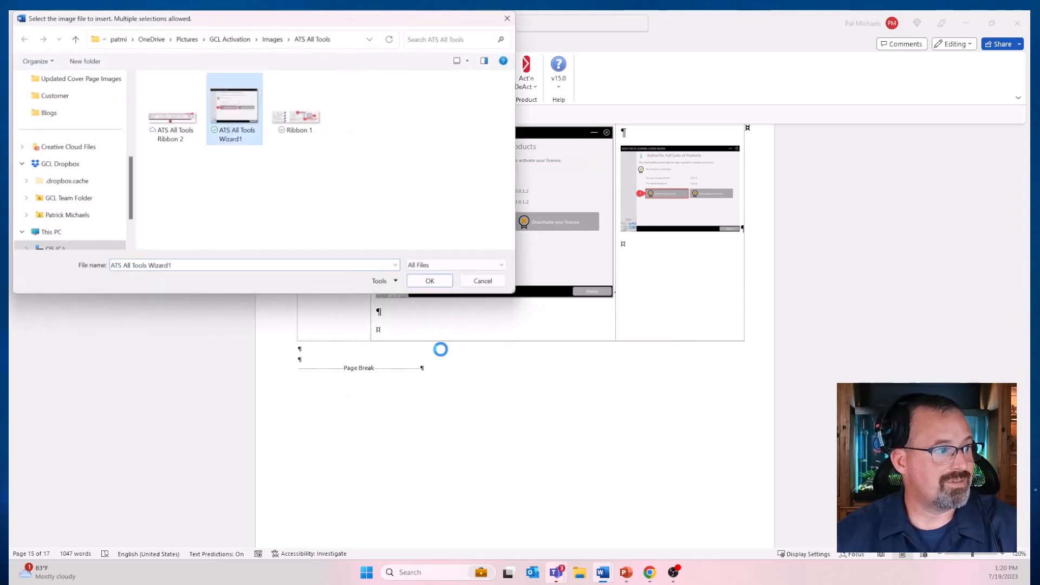
left_click(429, 280)
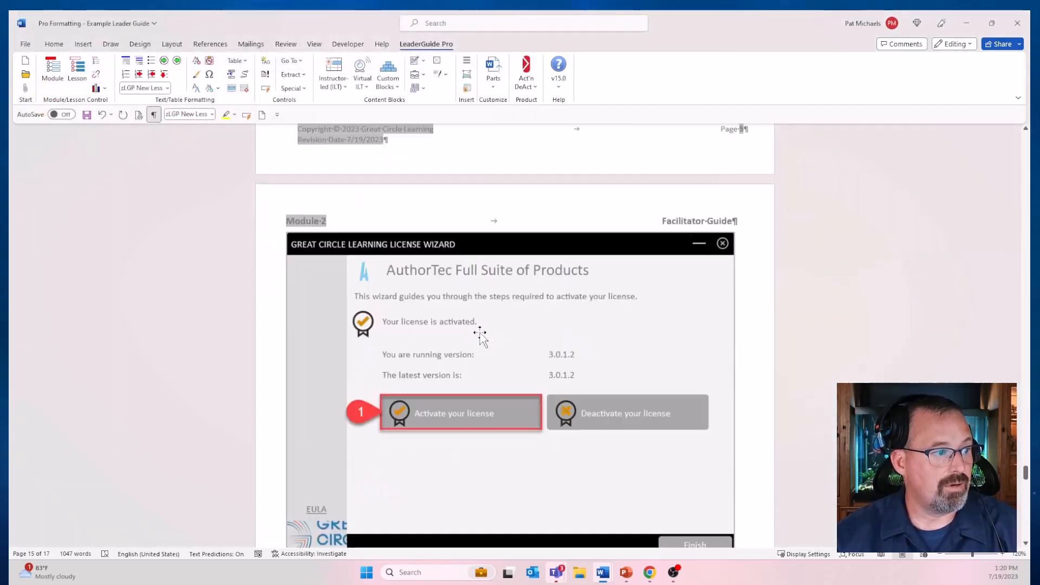
Step: Set up another picture insertion on the blank line below the Lesson 2.1 table with a fixed width of 2.5 inches
scroll(514, 337, "up", 10)
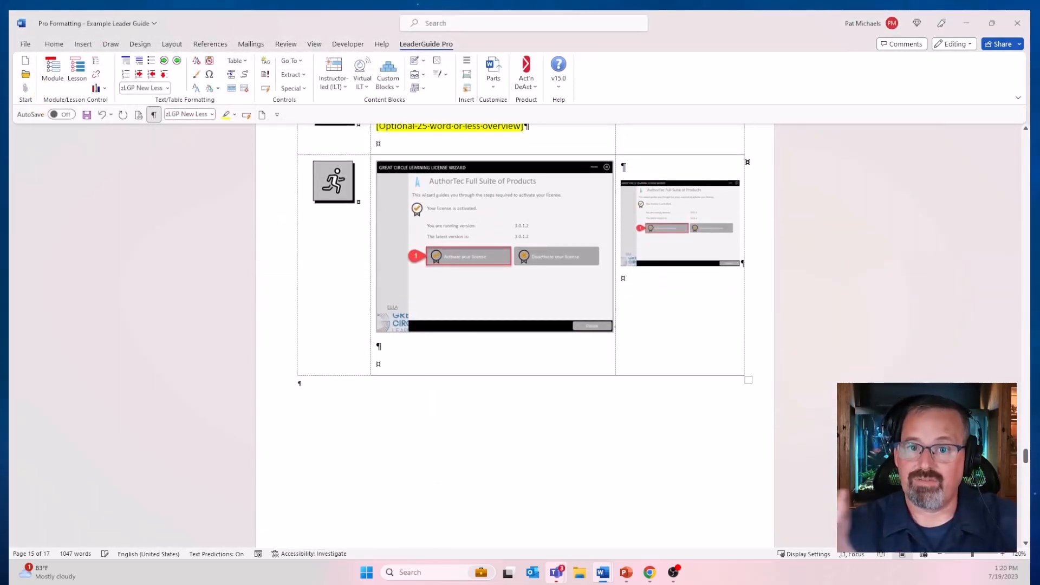
scroll(406, 343, "down", 3)
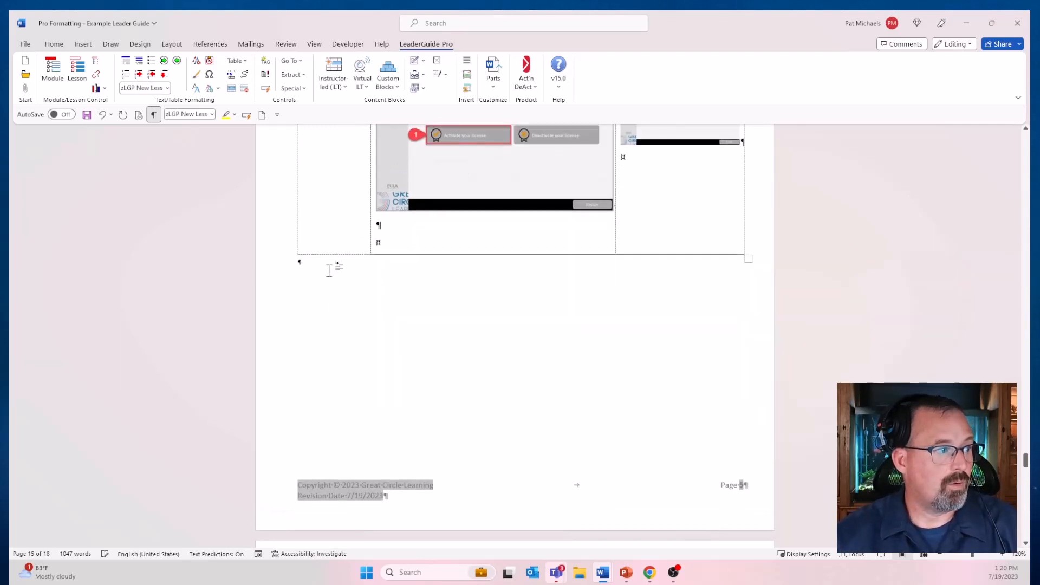
left_click(466, 75)
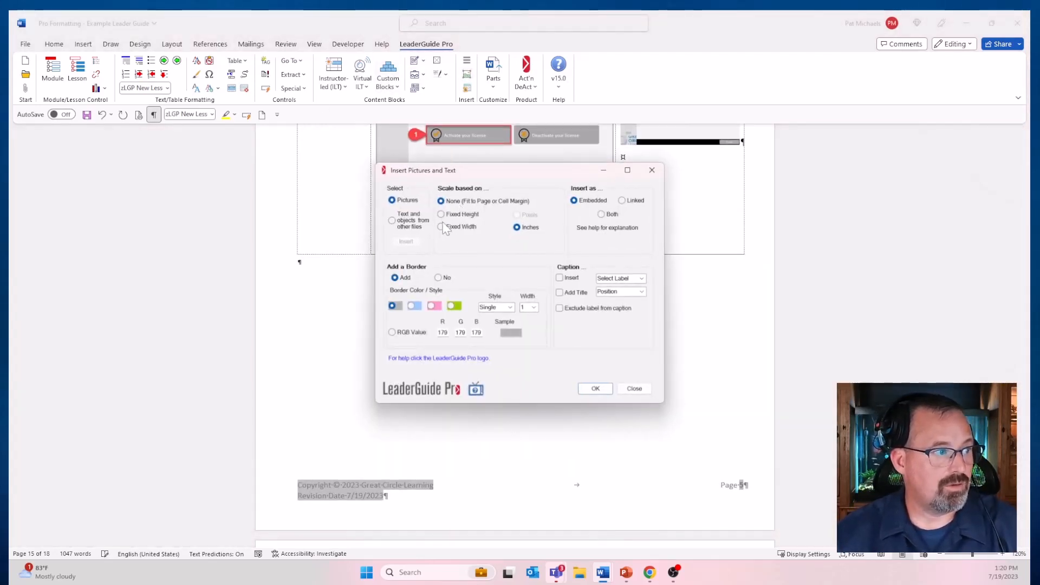
type("2.5")
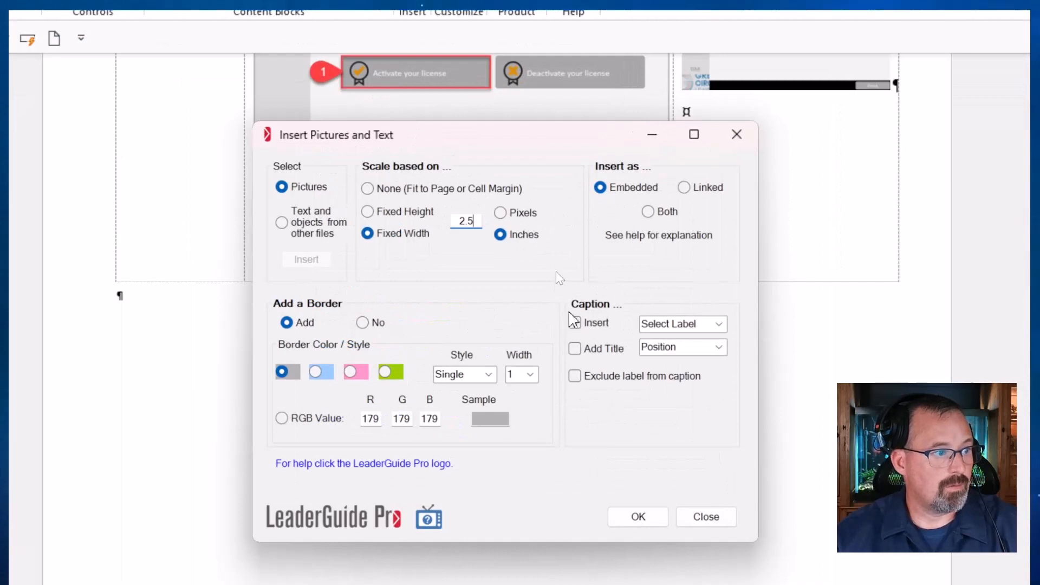
Step: Turn on Add Title for the picture caption, with the Figure label and the Above Center position
left_click(575, 348)
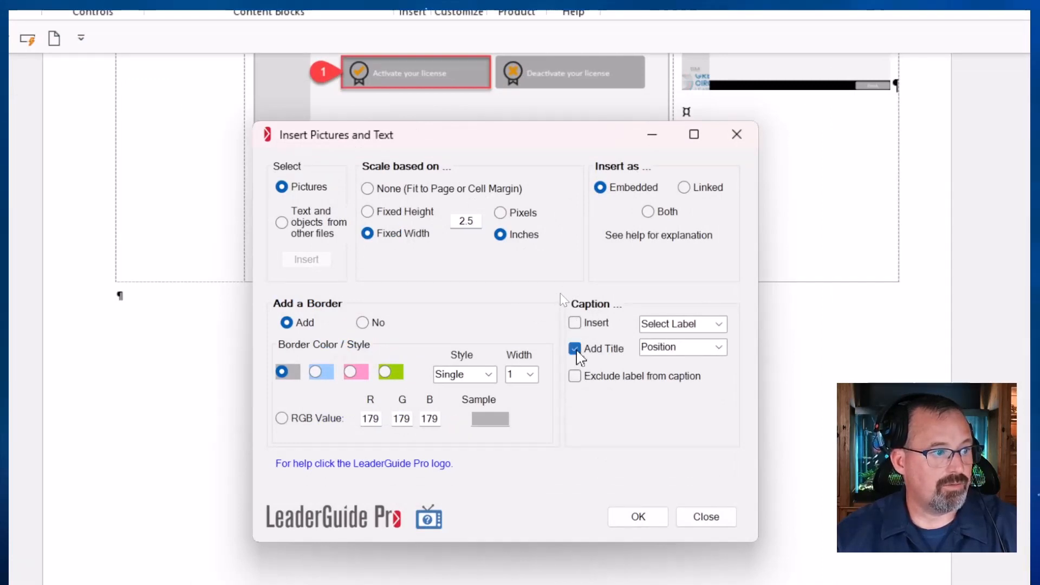
left_click(719, 324)
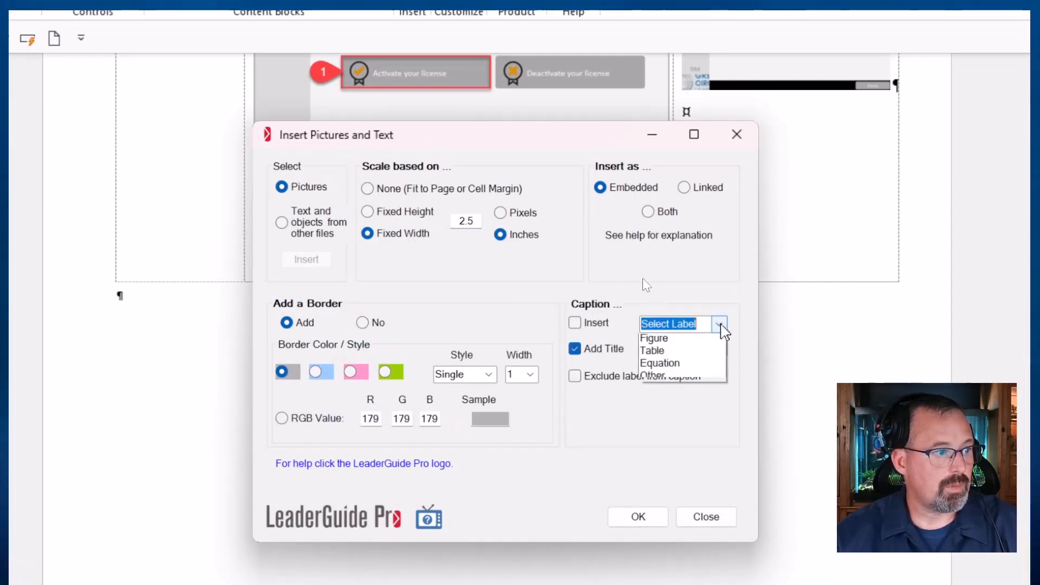
left_click(658, 338)
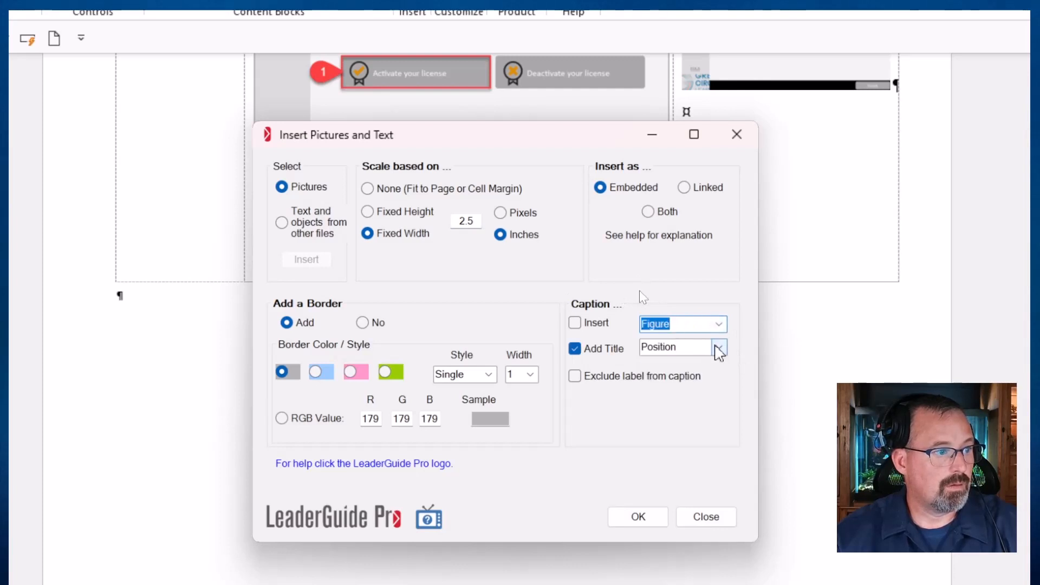
left_click(716, 348)
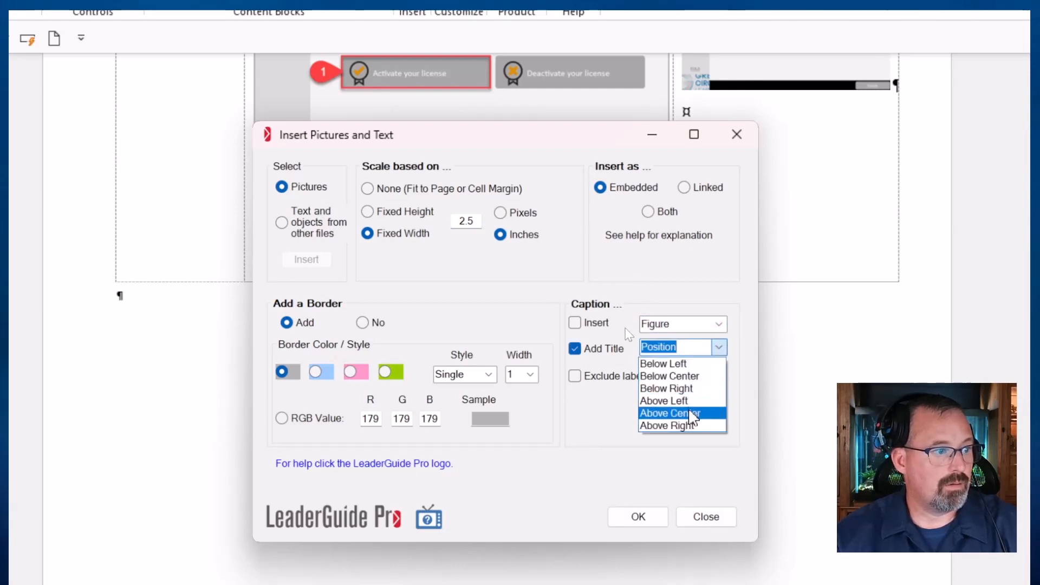
left_click(693, 414)
Step: Accept the picture options and insert the image ATS All Tools Wizard1 below the Lesson 2.1 table
left_click(643, 516)
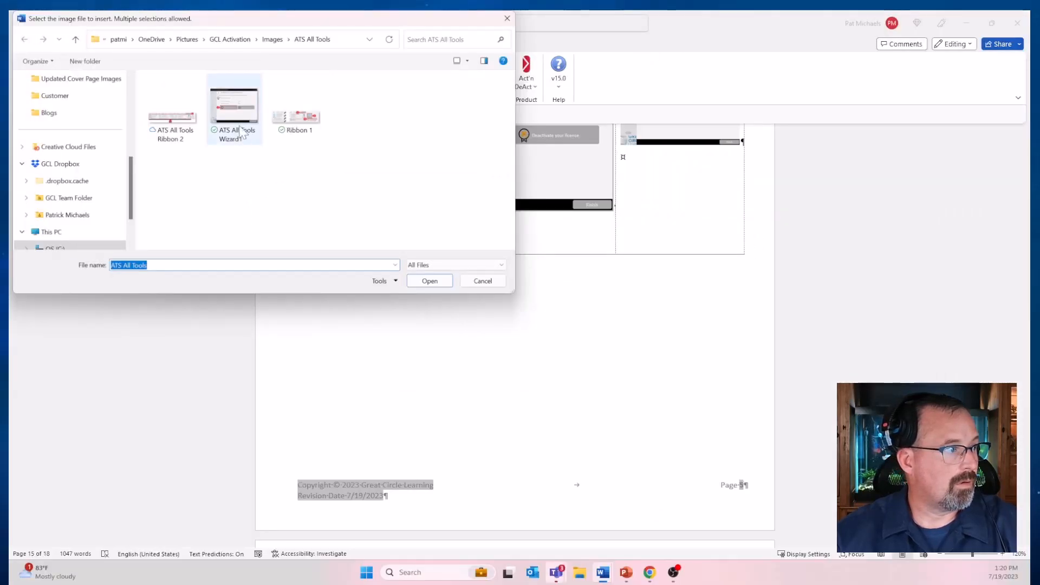
left_click(241, 132)
left_click(429, 281)
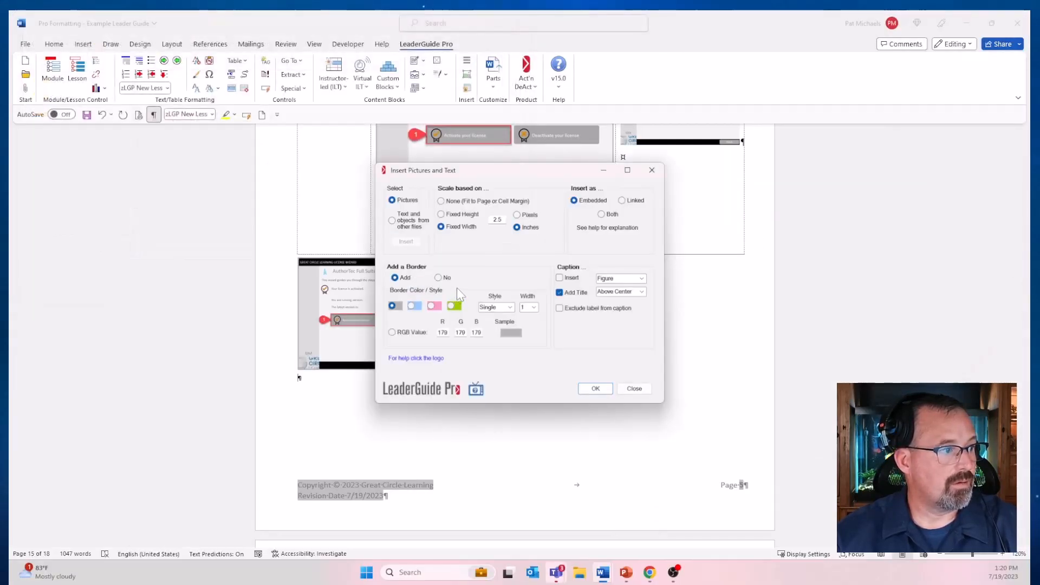
scroll(457, 288, "up", 2)
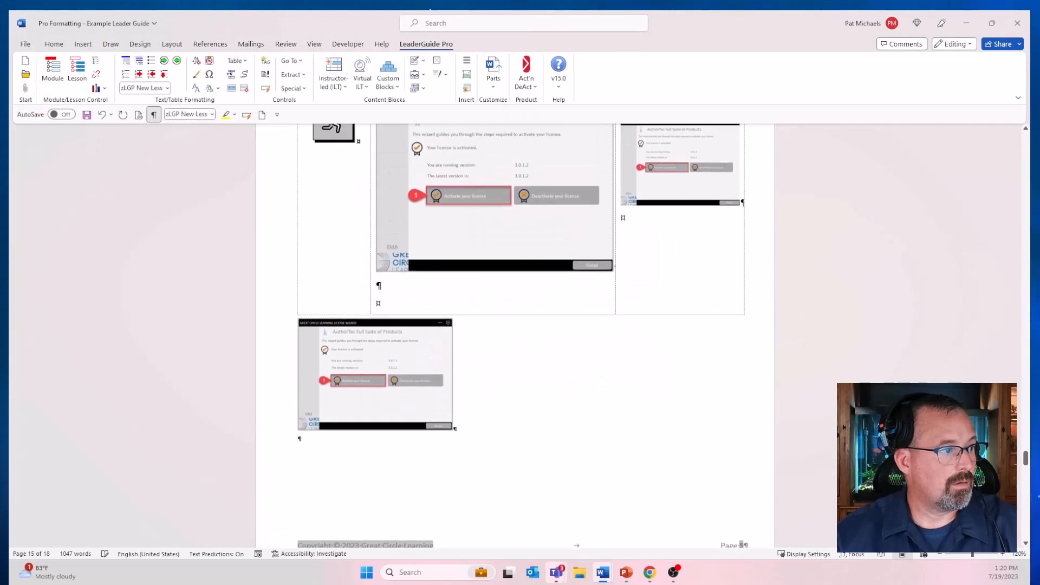
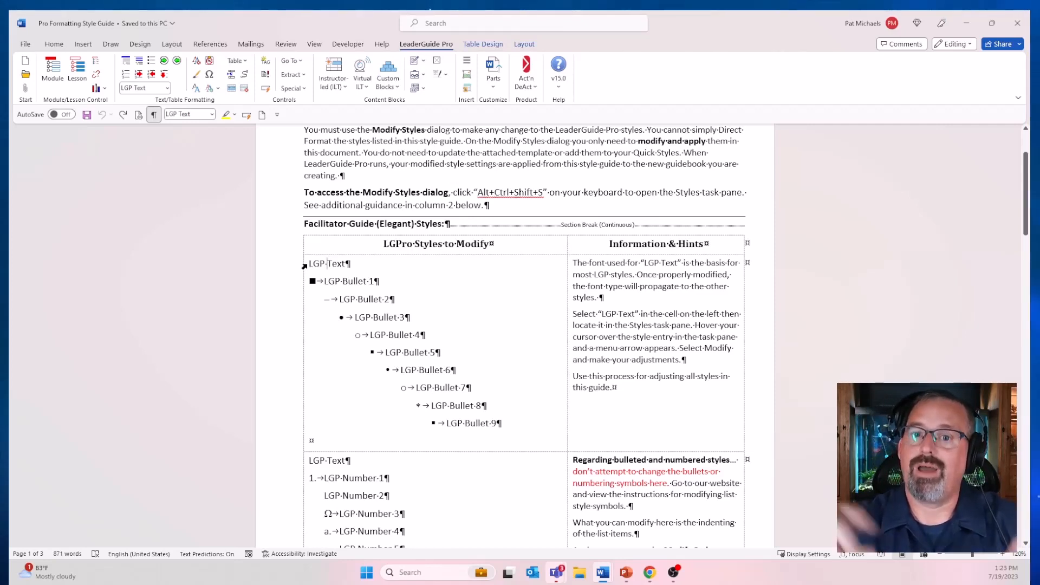
Step: Show the list of available styles and open the LGP Text style for modification
left_click_drag(308, 264, 348, 268)
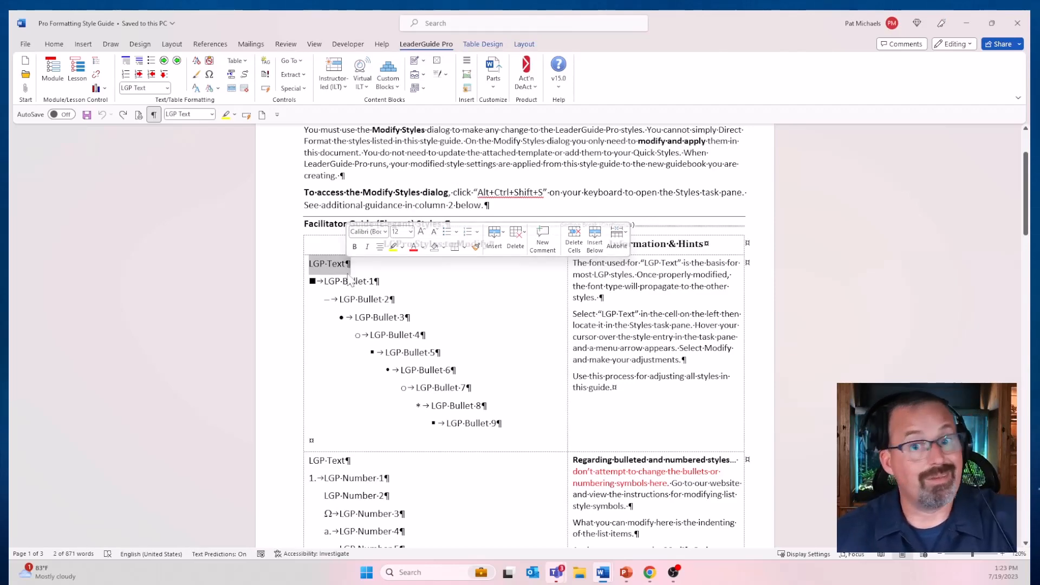
scroll(349, 279, "down", 10)
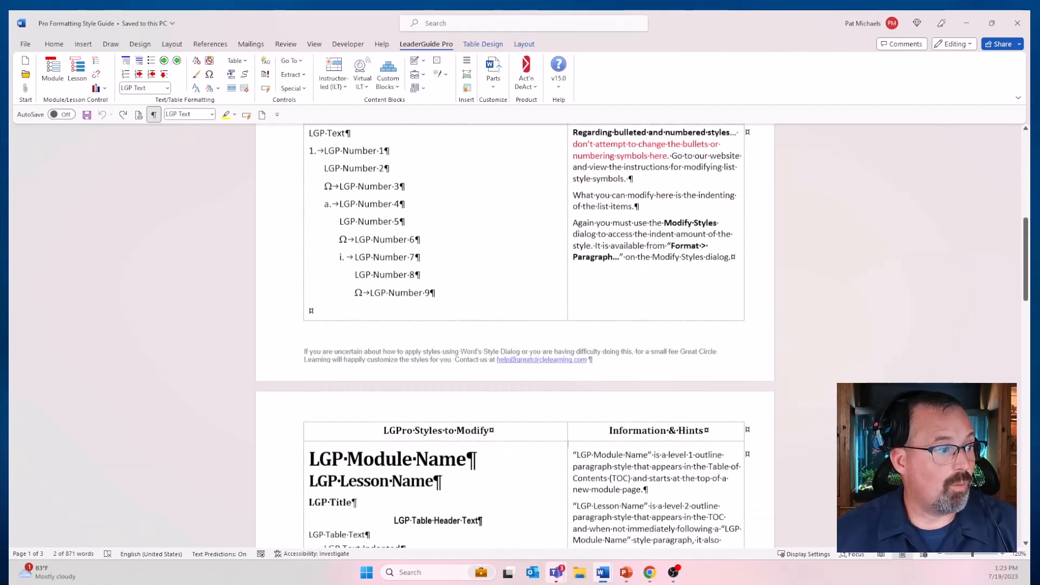
left_click_drag(309, 361, 445, 372)
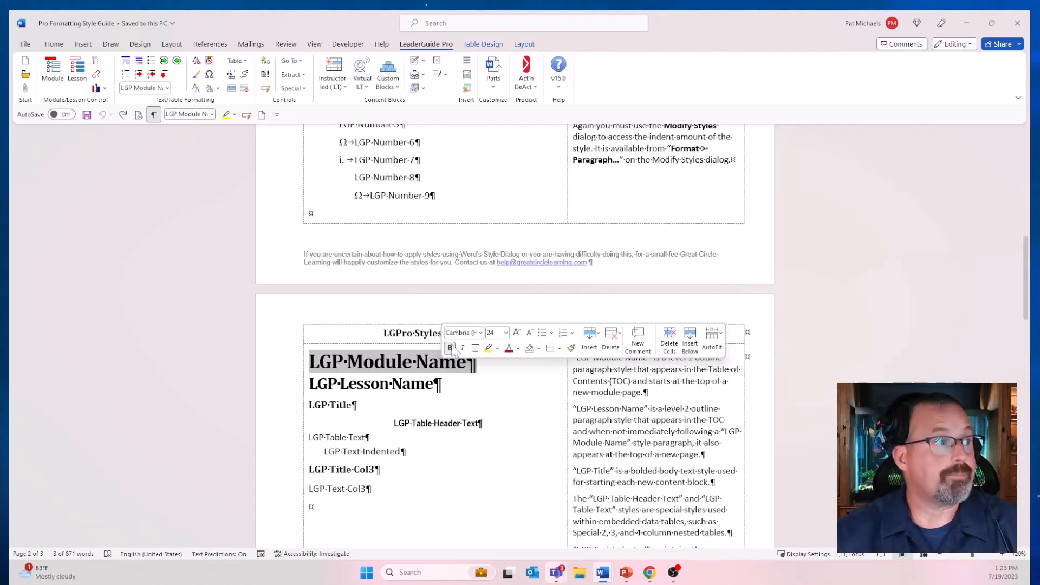
scroll(445, 372, "up", 3)
scroll(445, 372, "up", 10)
left_click(332, 202)
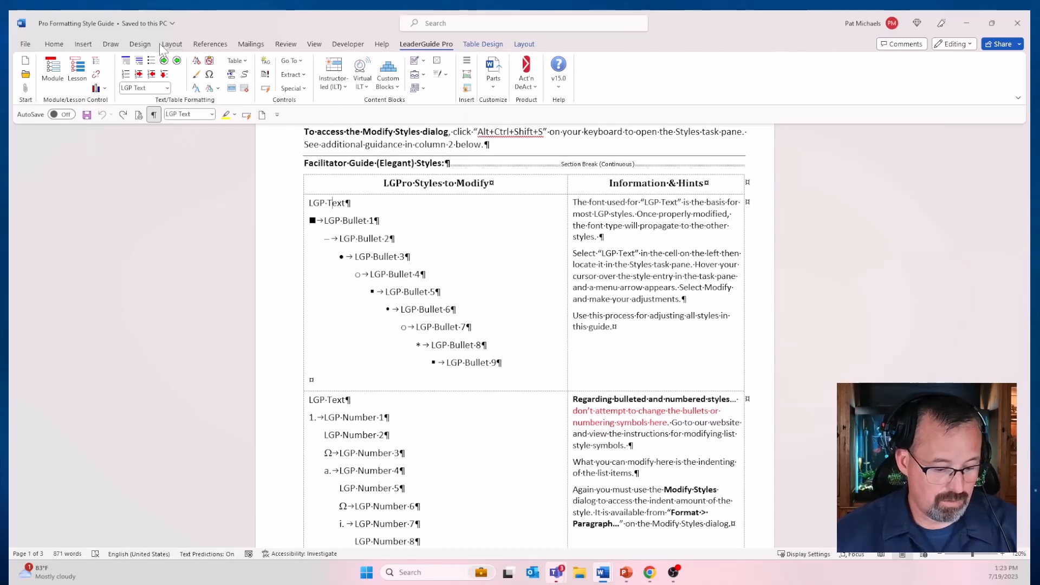
key("ctrl+alt+shift+s")
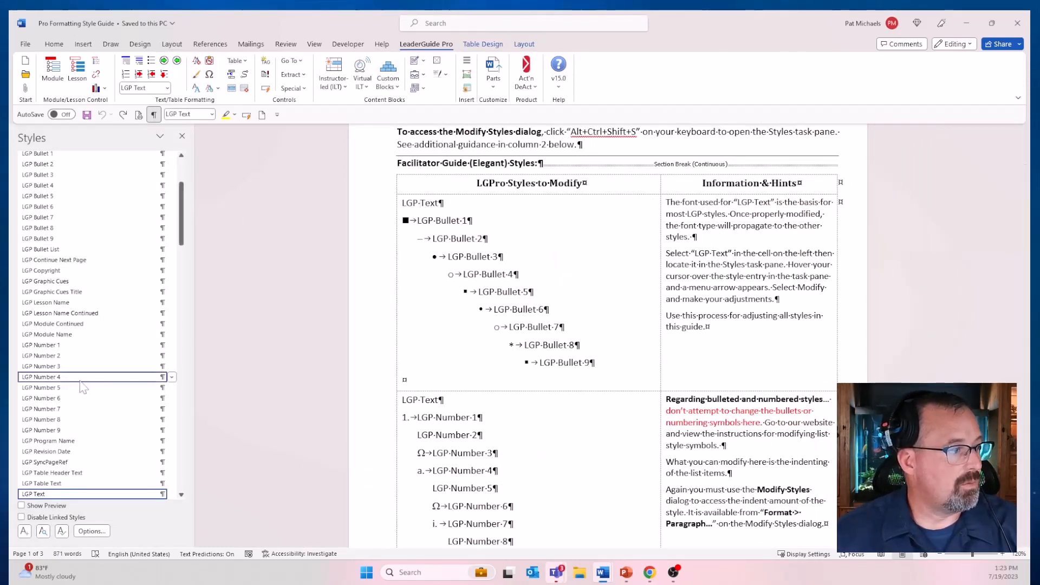
left_click(171, 494)
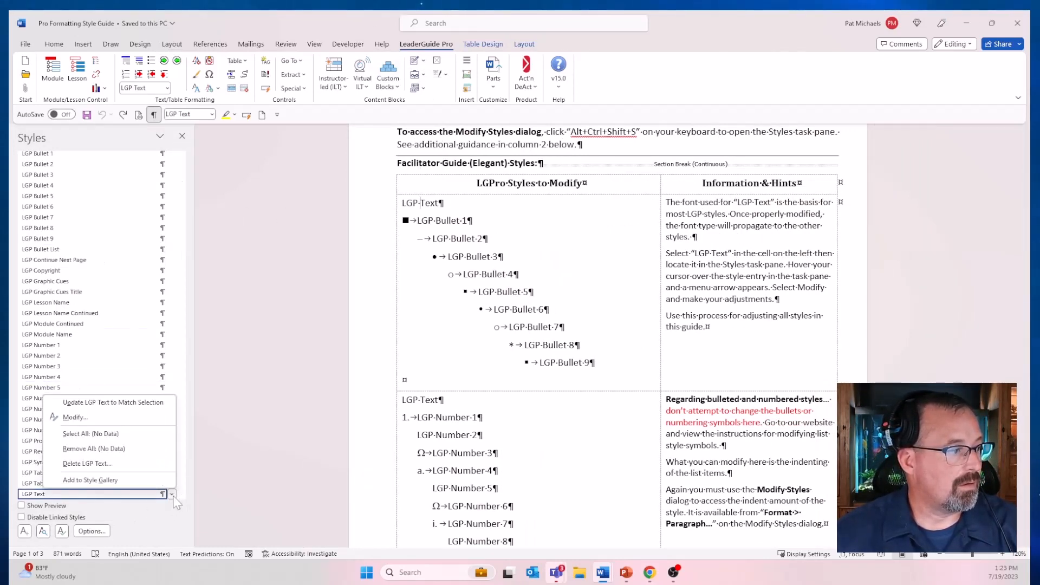
left_click(125, 421)
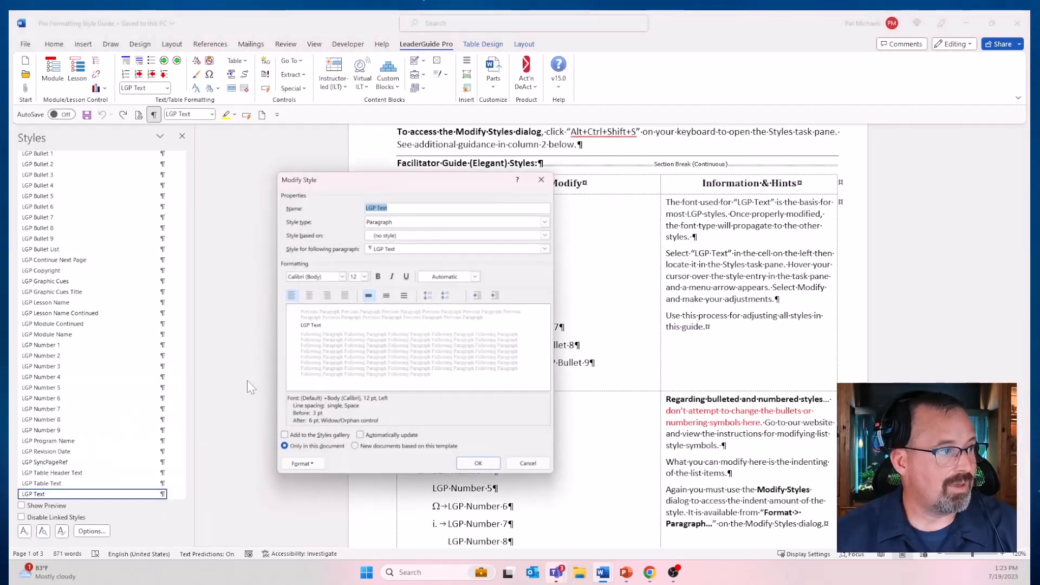
Step: Set the LGP Text style to the Algerian font, 16 pt, with the dark red Accent 2 colour, and accept the change
left_click_drag(379, 190, 196, 201)
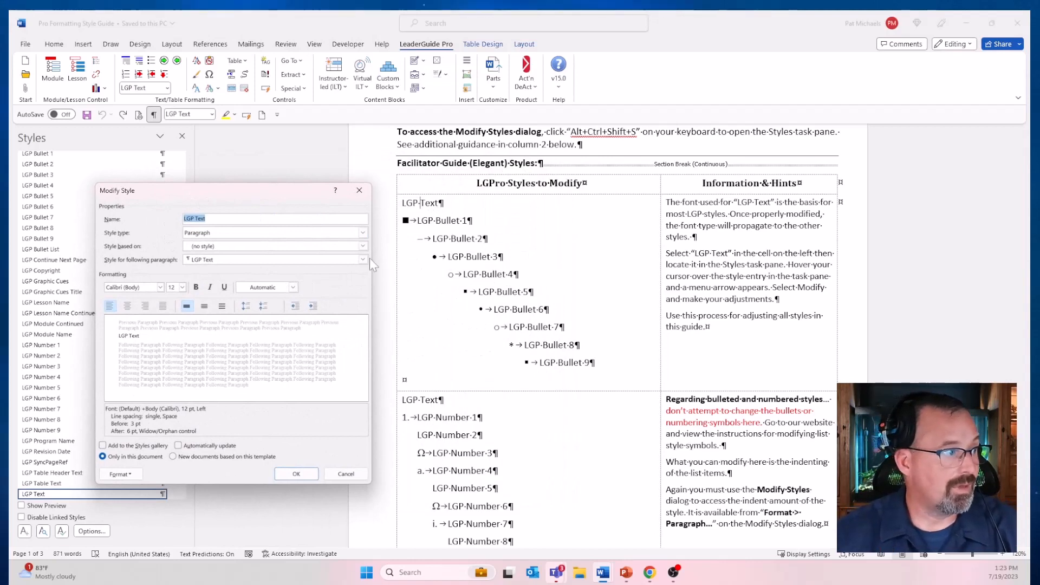
left_click(160, 292)
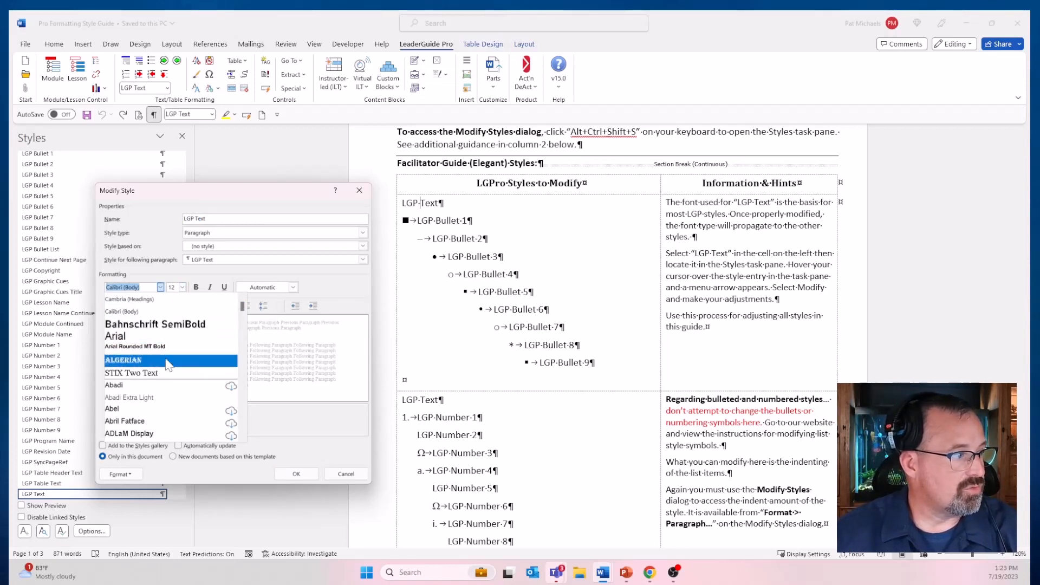
scroll(169, 364, "down", 3)
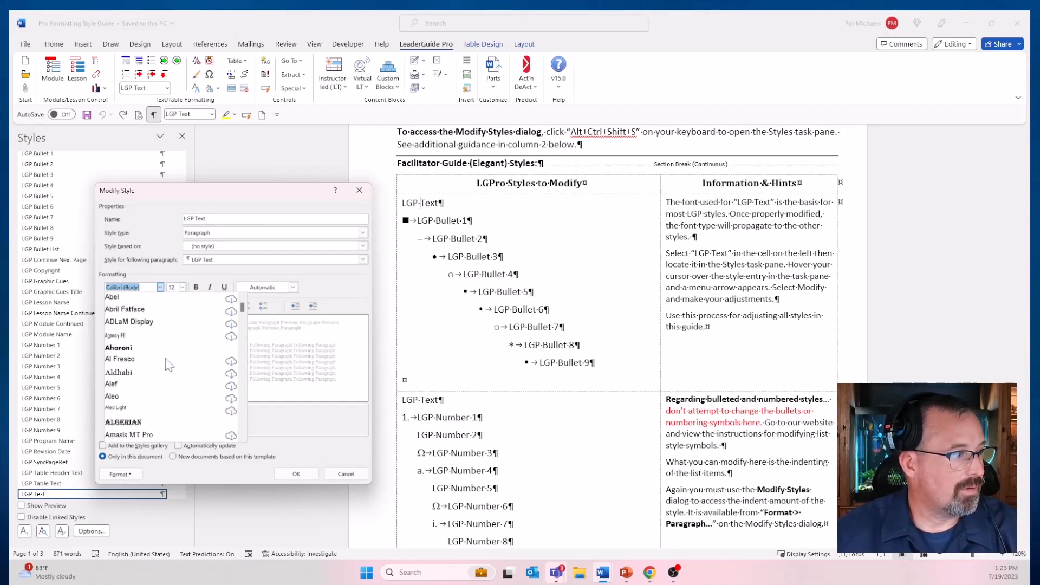
left_click(130, 422)
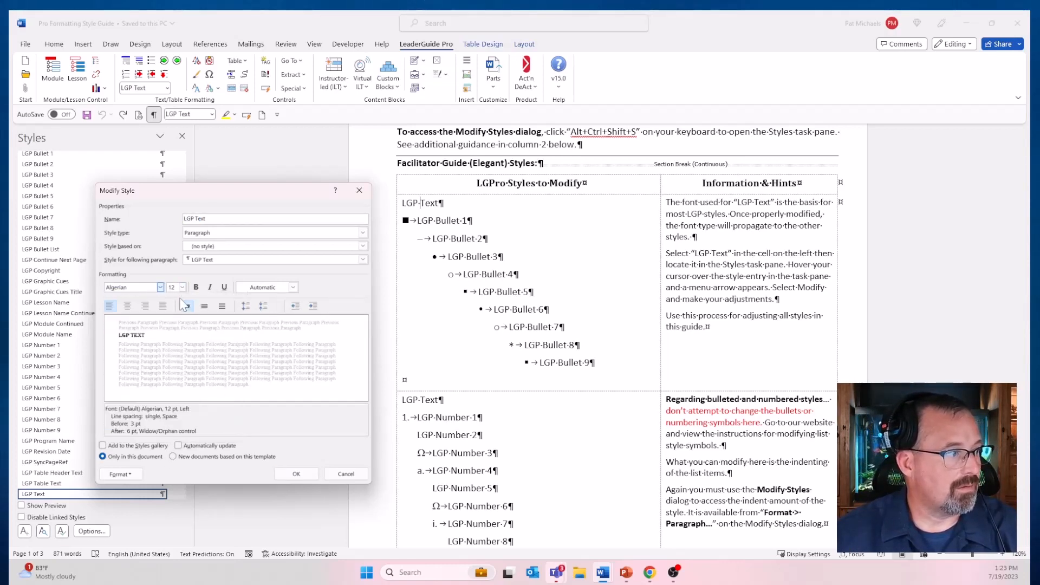
left_click(182, 287)
left_click(179, 344)
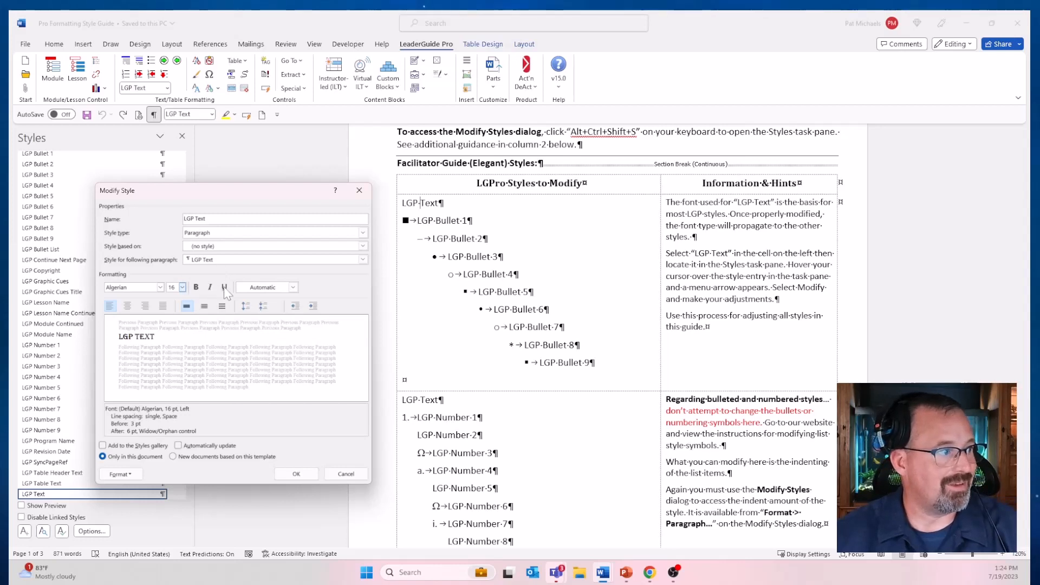
left_click(293, 287)
left_click(288, 369)
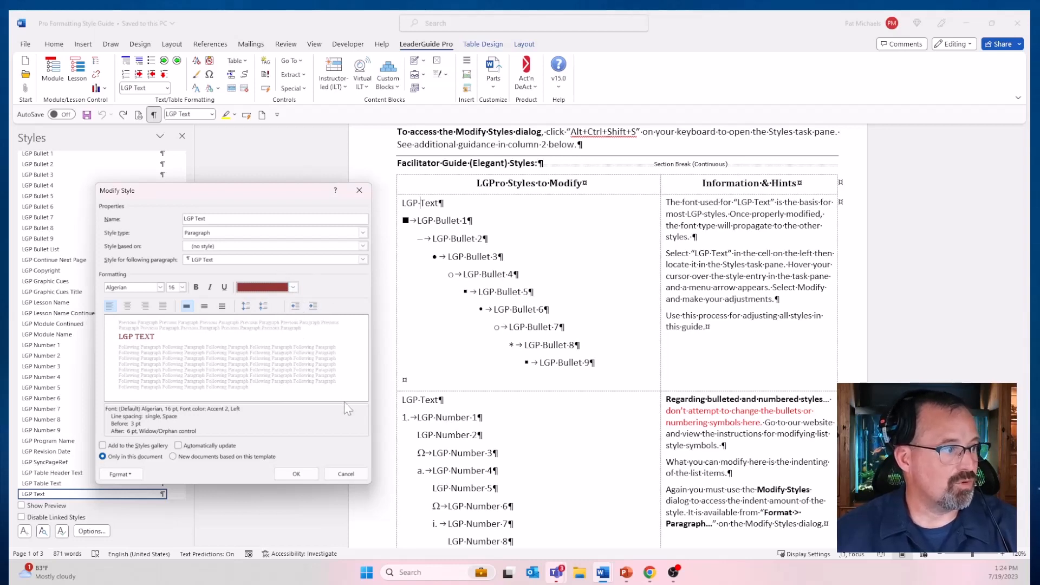
left_click(299, 478)
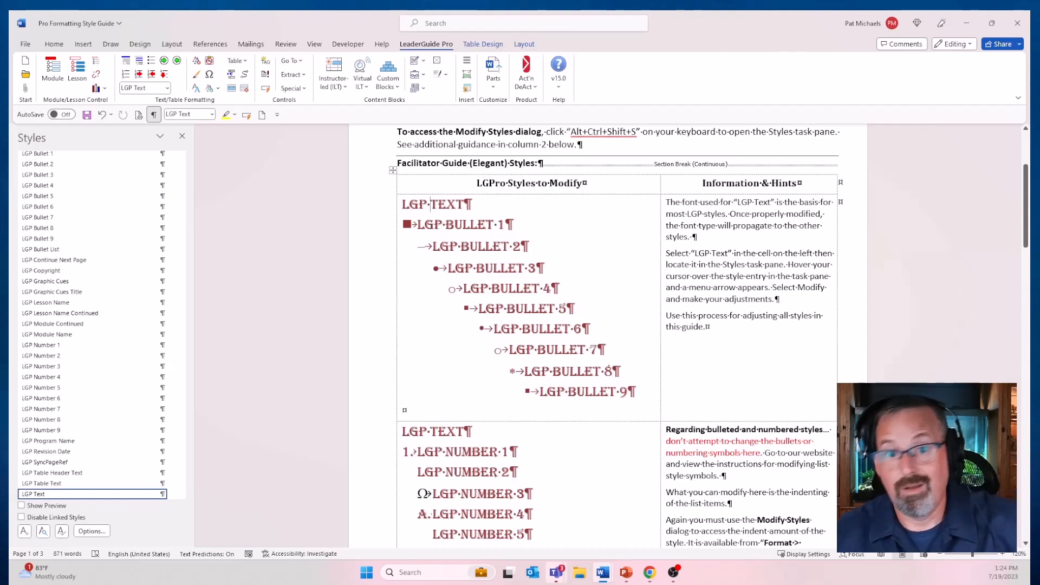
Step: Check how the LGP Text change carries over to the number, title, table and indented text styles in the style guide
scroll(595, 335, "down", 5)
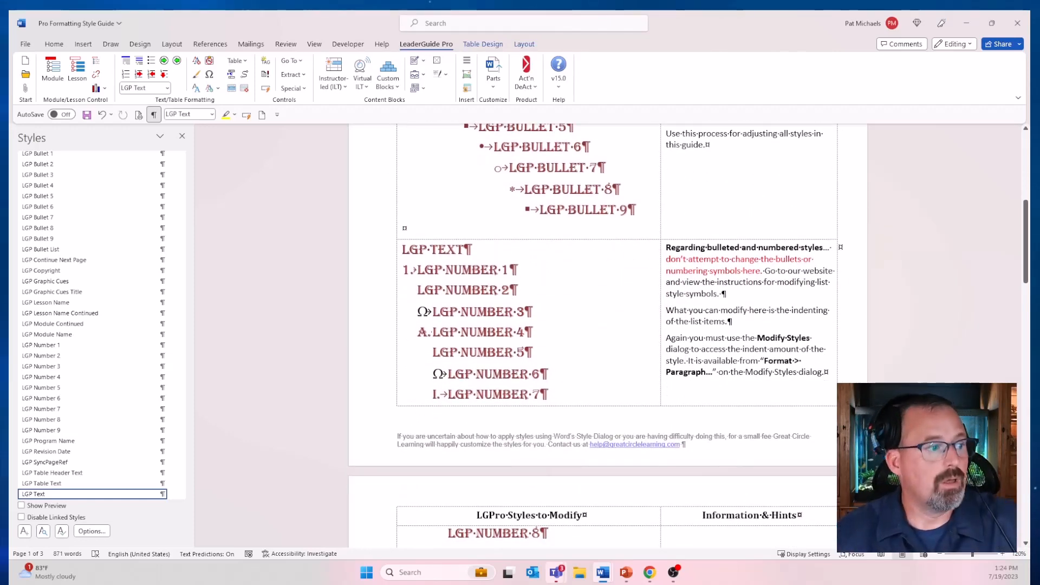
scroll(595, 336, "down", 9)
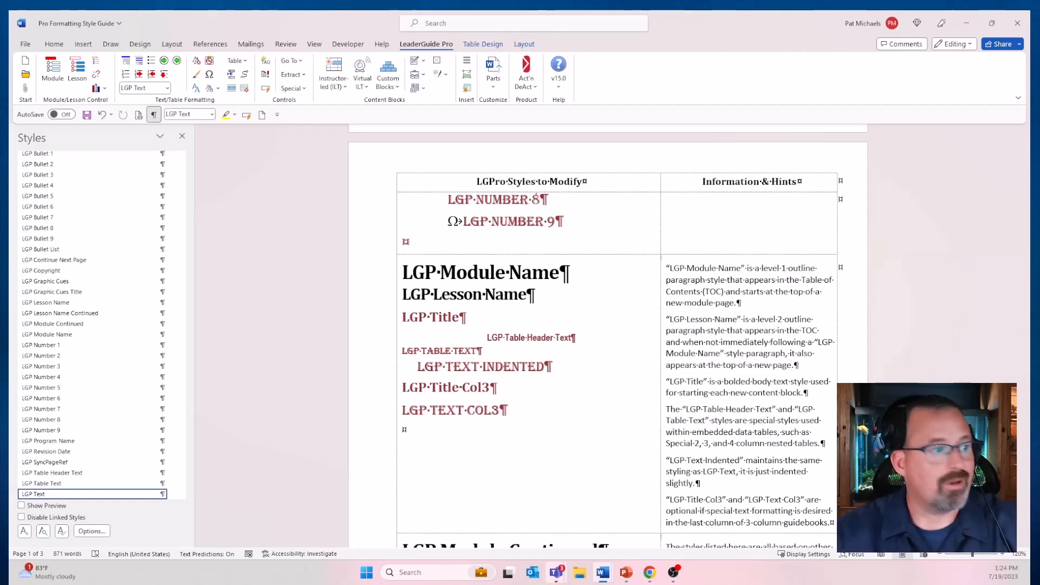
scroll(606, 336, "down", 2)
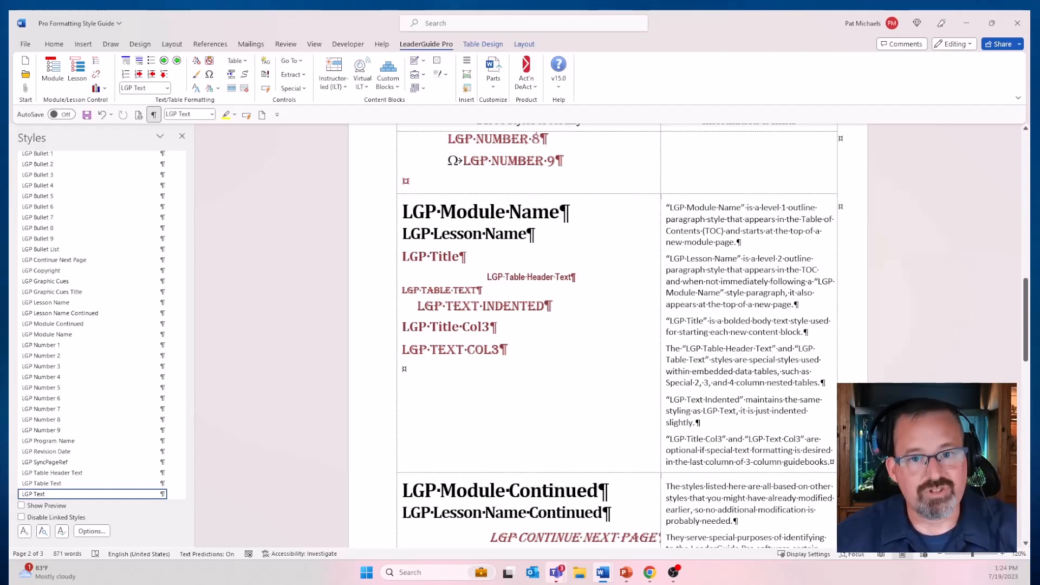
Step: Switch to the Pro Formatting - Example Leader Guide document and apply LGP Text to the "Are you tired of the monotony" paragraph below the Lesson 2 table
mouse_move(602, 578)
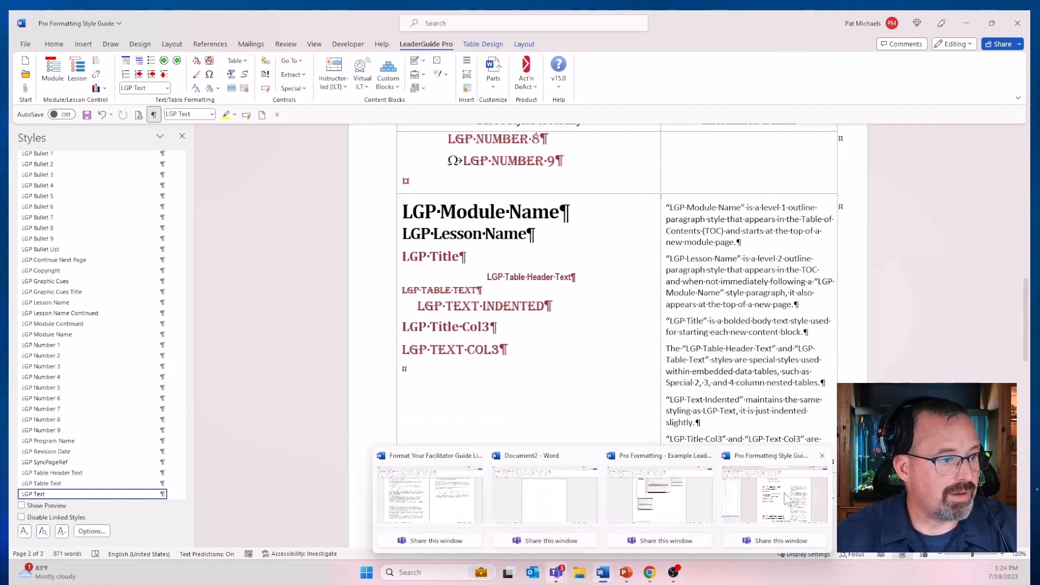
left_click(677, 493)
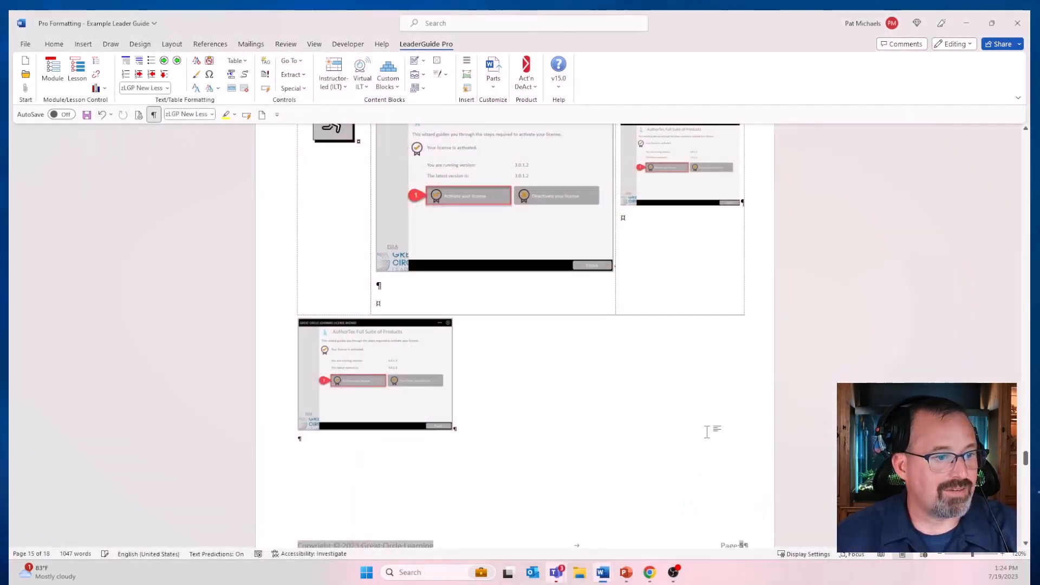
scroll(710, 438, "down", 15)
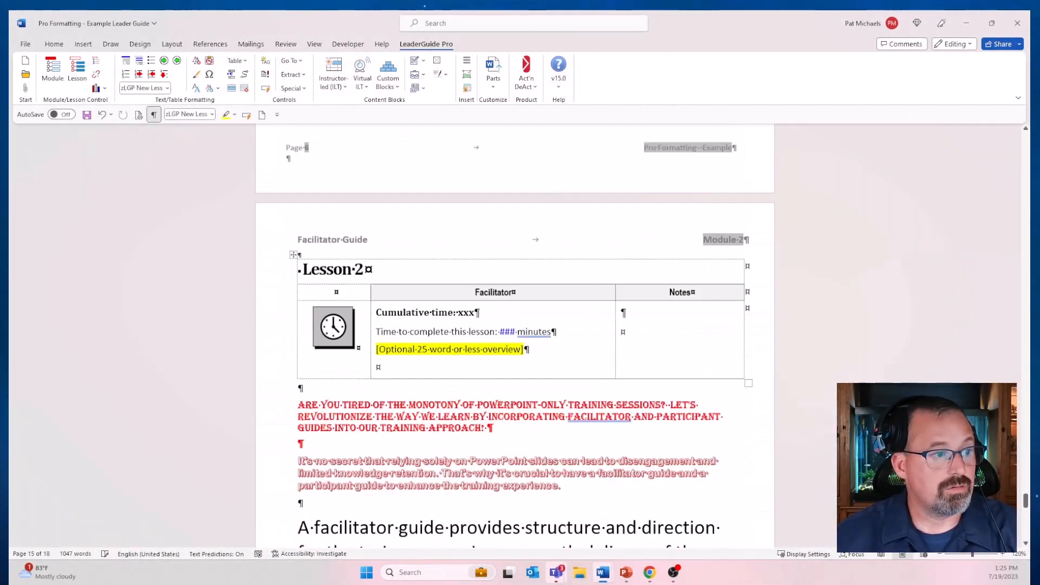
scroll(514, 336, "down", 1)
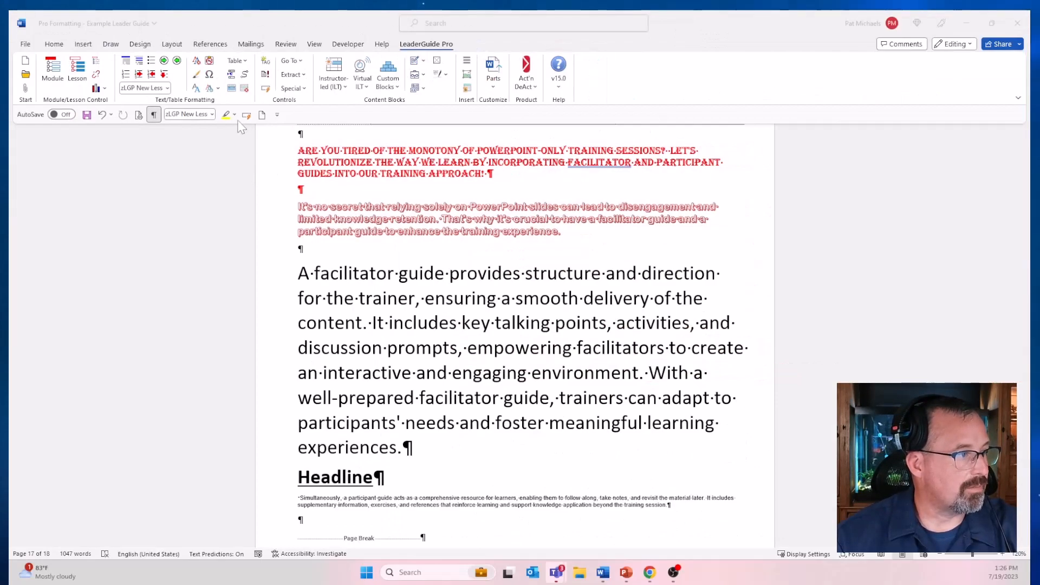
scroll(519, 293, "up", 3)
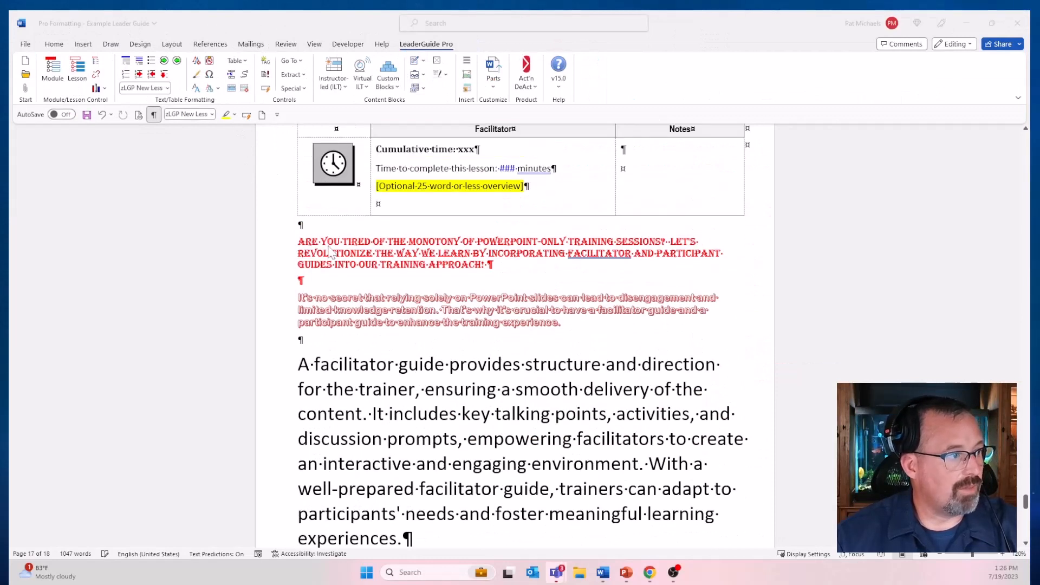
left_click(427, 248)
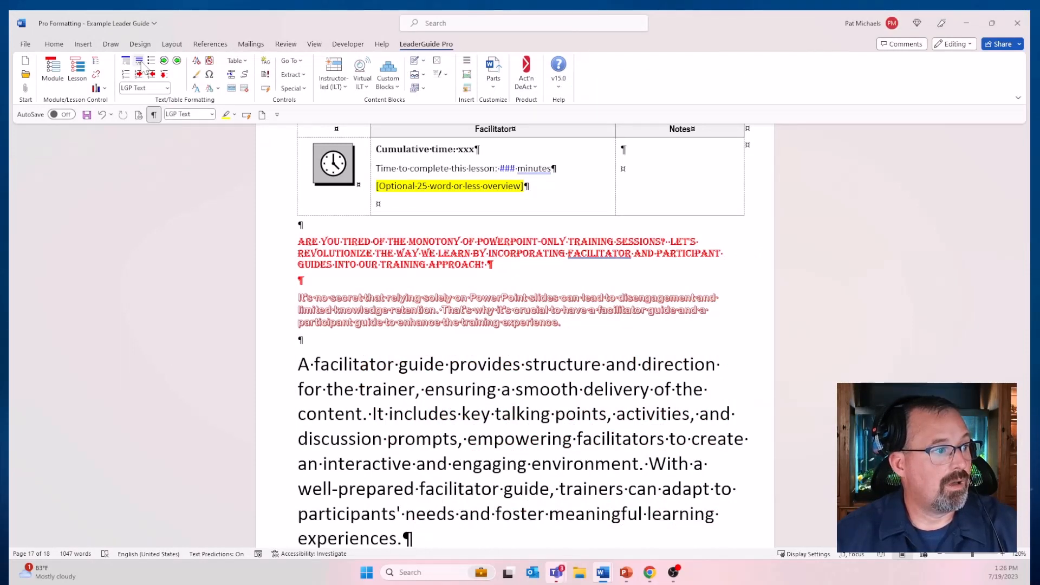
left_click(141, 63)
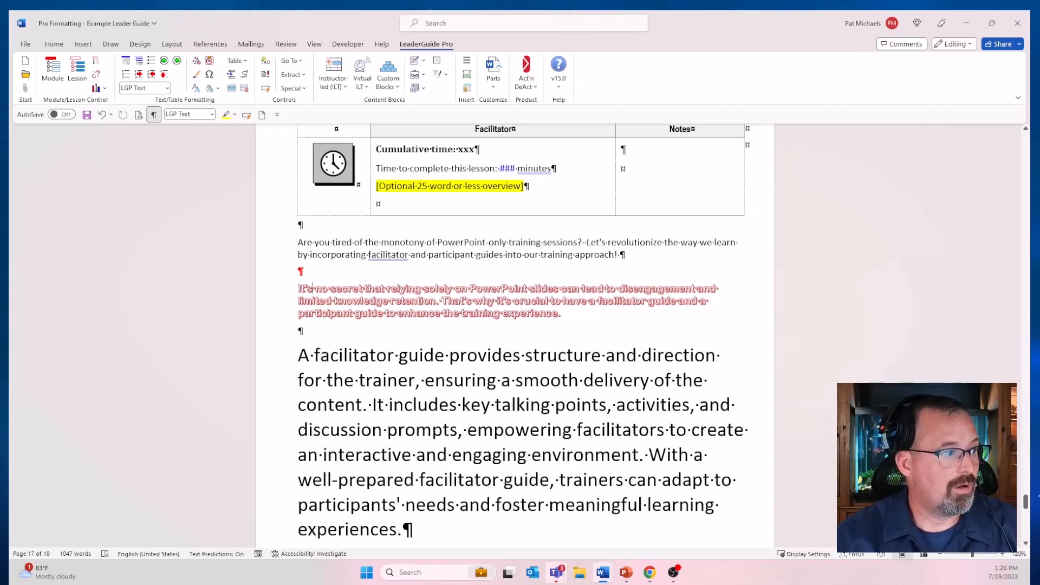
Step: Apply LGP Bullet 1 to the "It's no secret" paragraph and split it into three bullets, after "can" and after "retention."
left_click(151, 61)
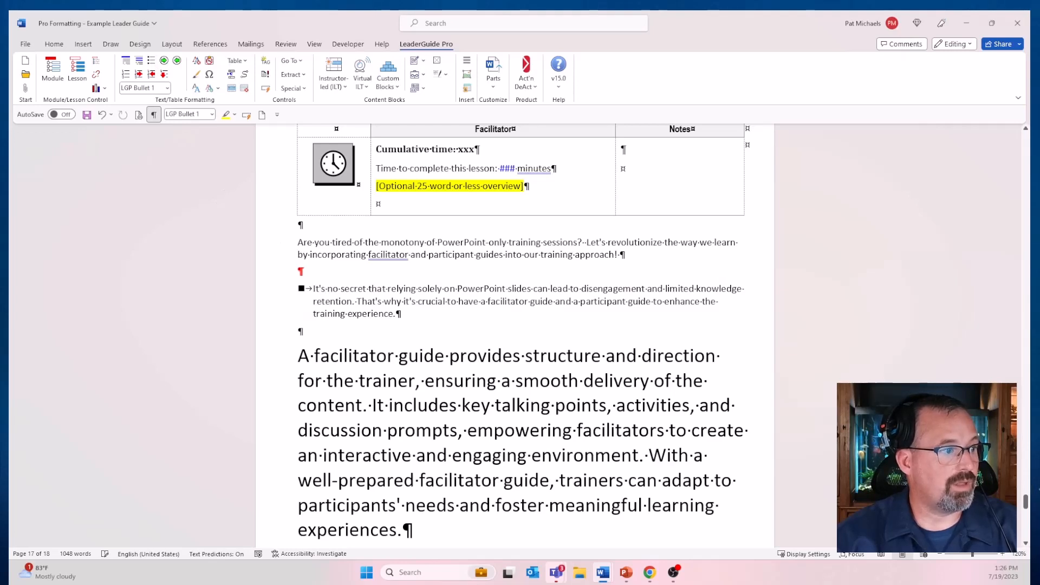
key("Return")
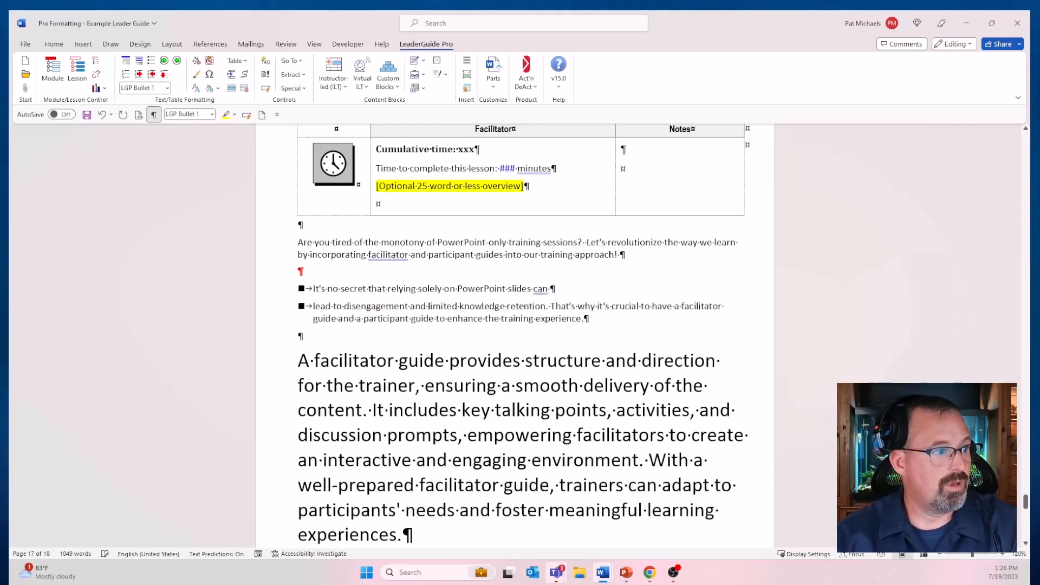
key("Return")
Step: Apply LGP Text to the "A facilitator guide provides structure" paragraph and LGP Title to the Headline line below it
scroll(520, 325, "down", 1)
left_click(373, 352)
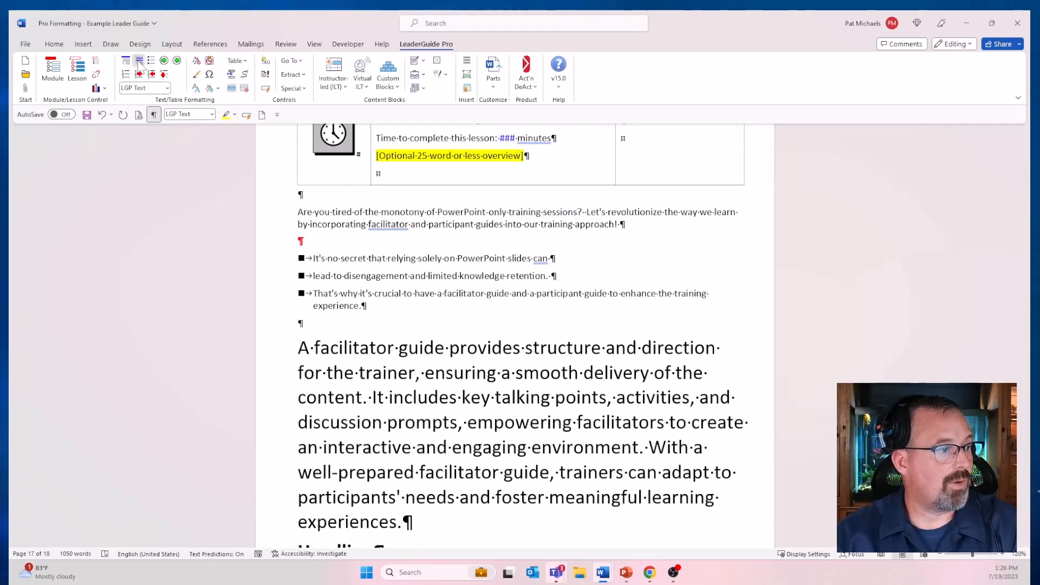
left_click(139, 61)
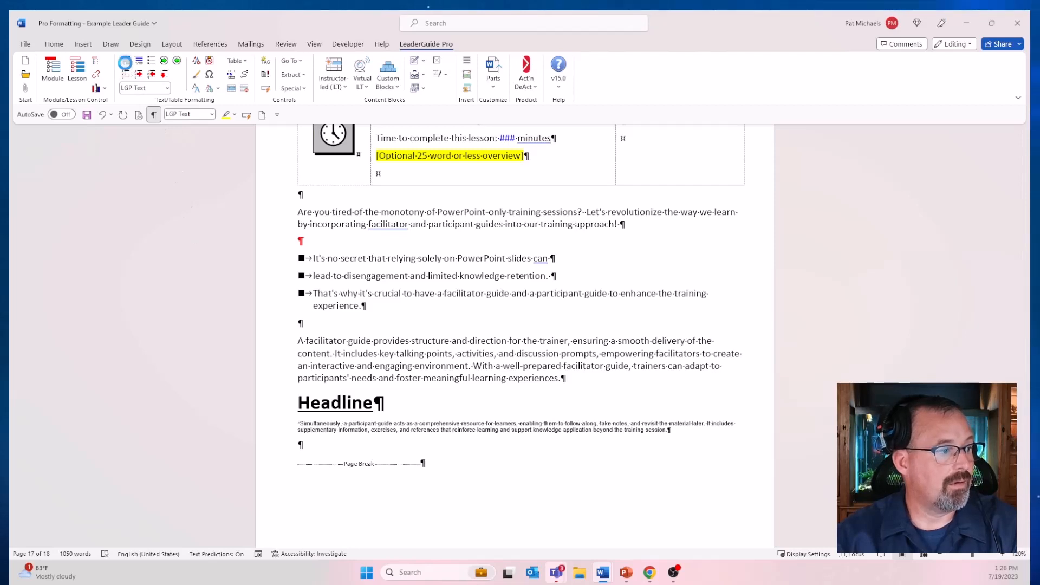
left_click(124, 62)
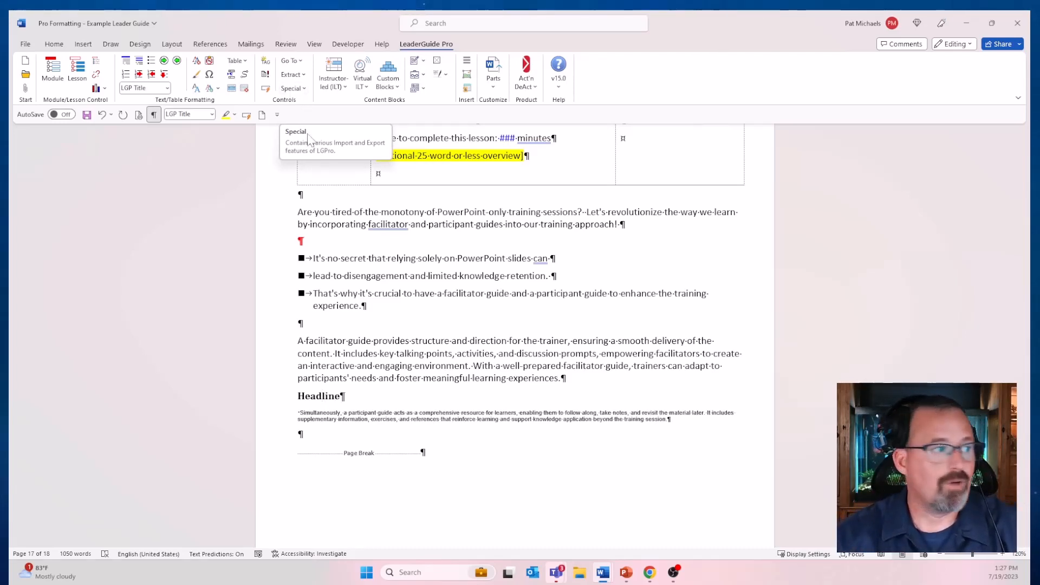
Step: Format the text of the "A facilitator guide provides structure" paragraph directly with the Abadi font and a text effect
left_click_drag(306, 341, 557, 379)
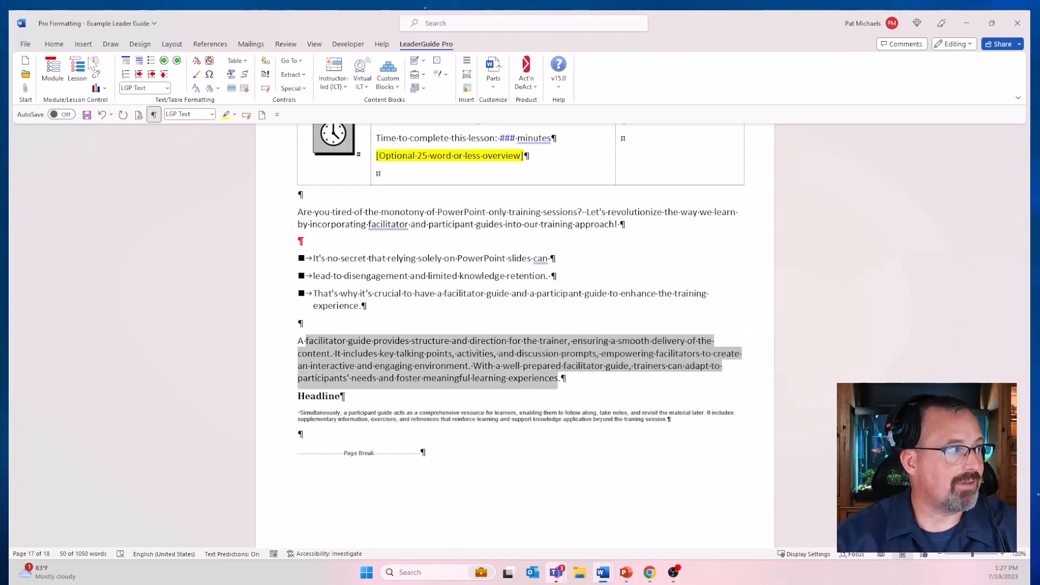
left_click(55, 44)
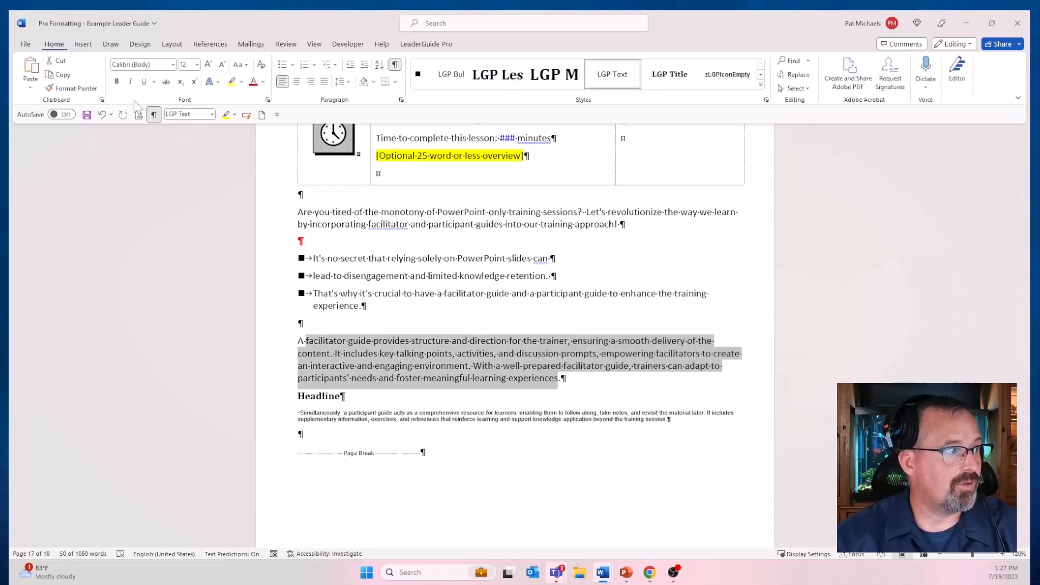
left_click(173, 65)
left_click(173, 234)
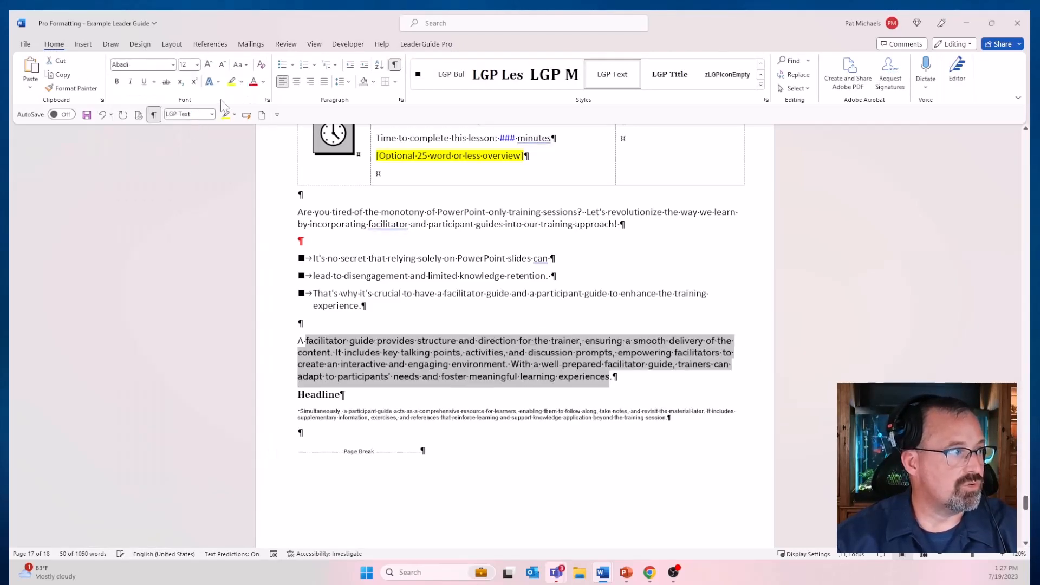
left_click(210, 81)
left_click(217, 142)
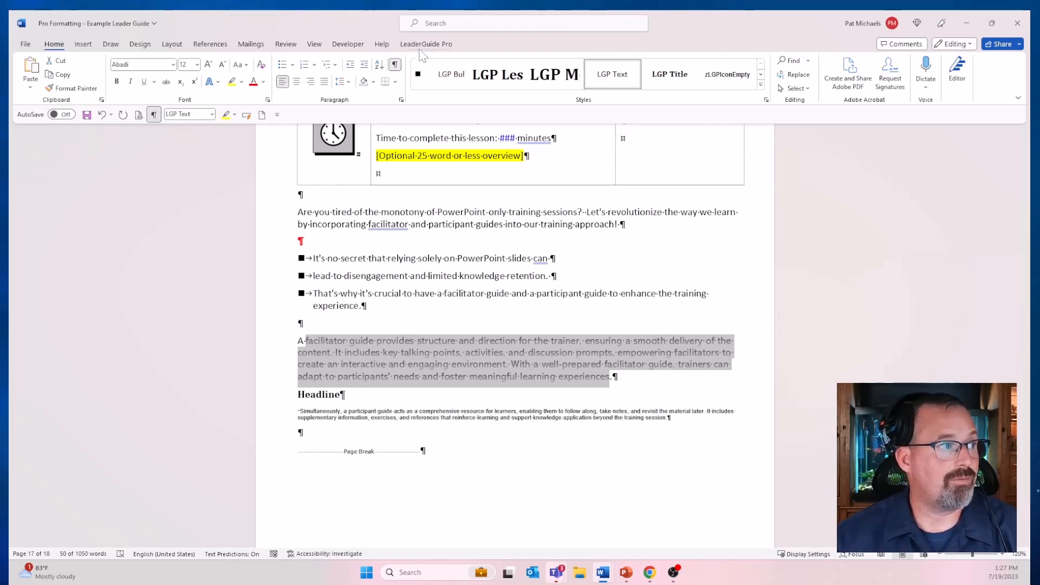
Step: Reapply LGP Text to the selected text to clear its direct font and effect formatting
left_click(425, 46)
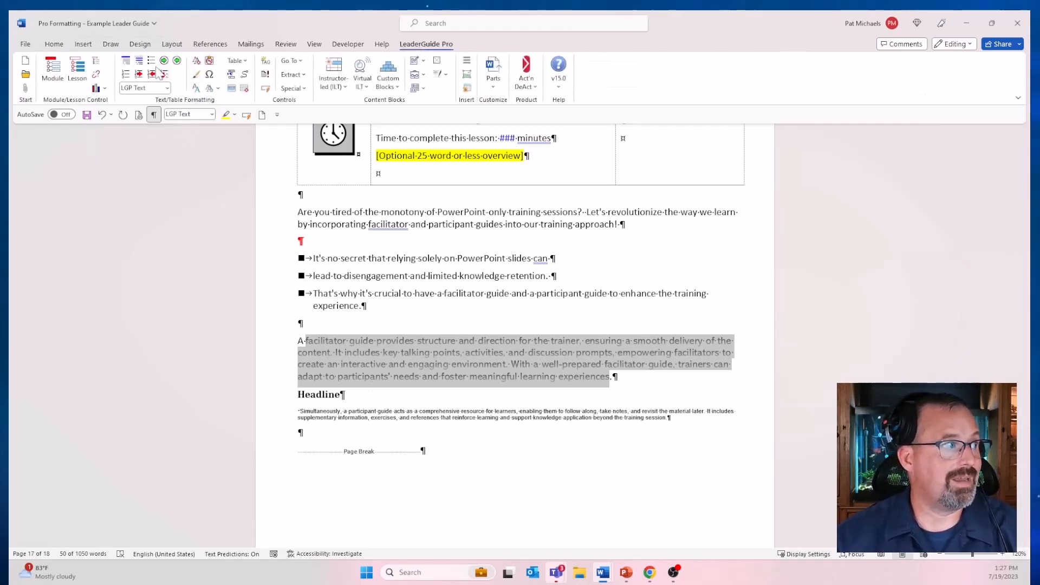
left_click(138, 63)
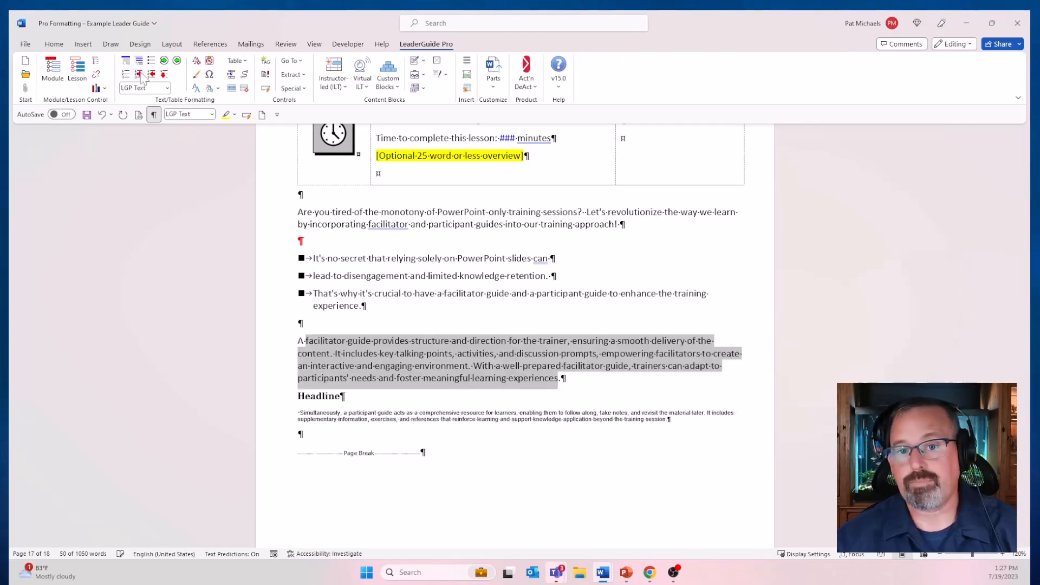
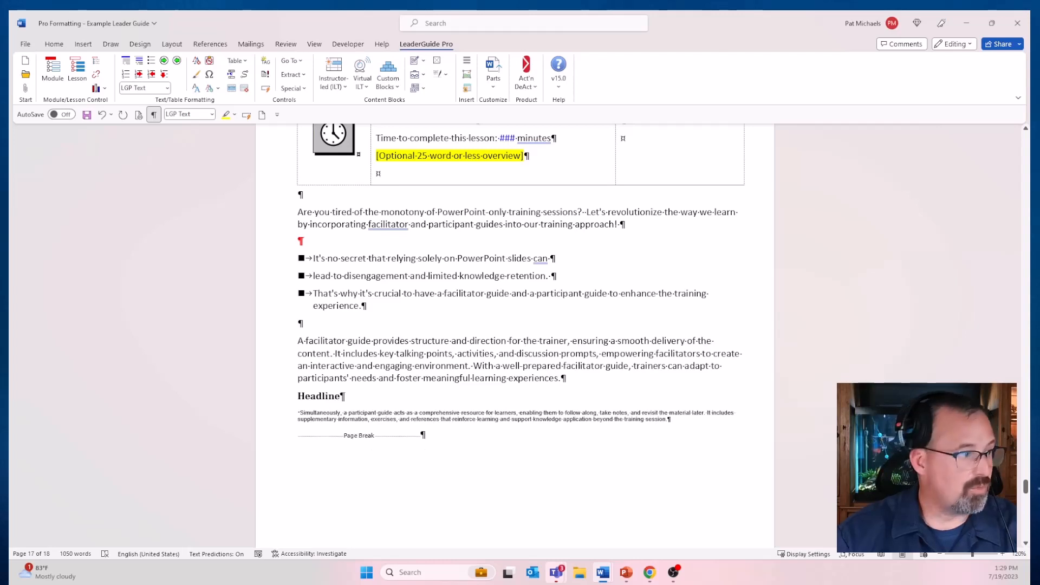
Step: Generate 12 paragraphs of four-sentence placeholder text on the blank Module 2 page with =lorem(12,4)
scroll(368, 398, "down", 5)
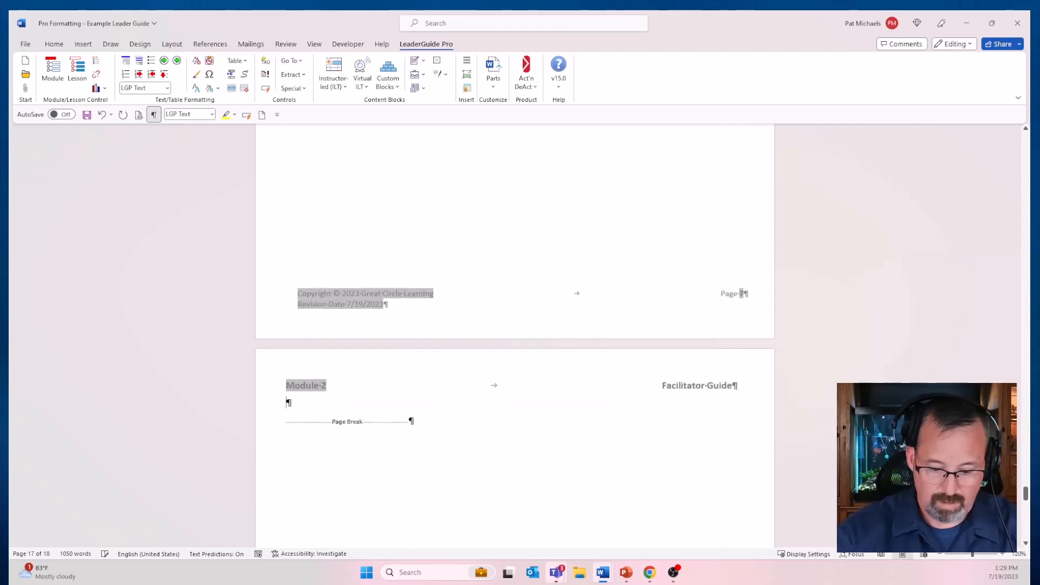
type("=lorem")
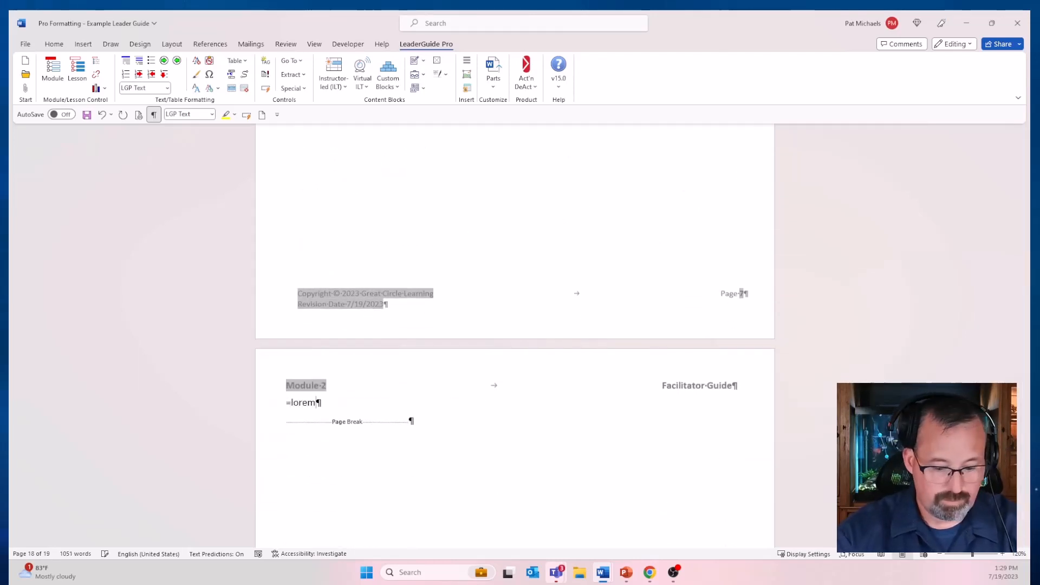
type("(12,")
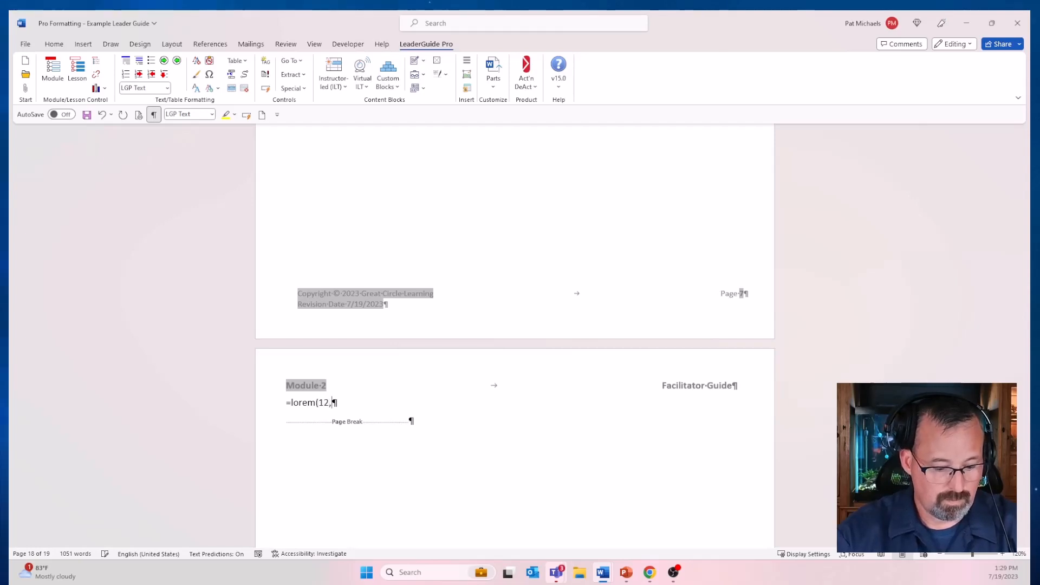
type("4)")
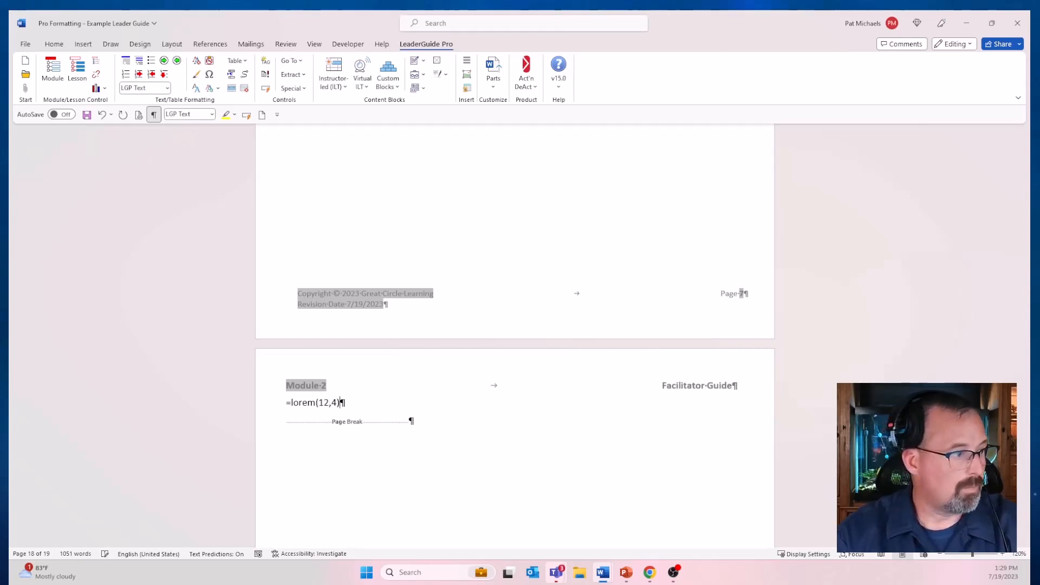
key("Return")
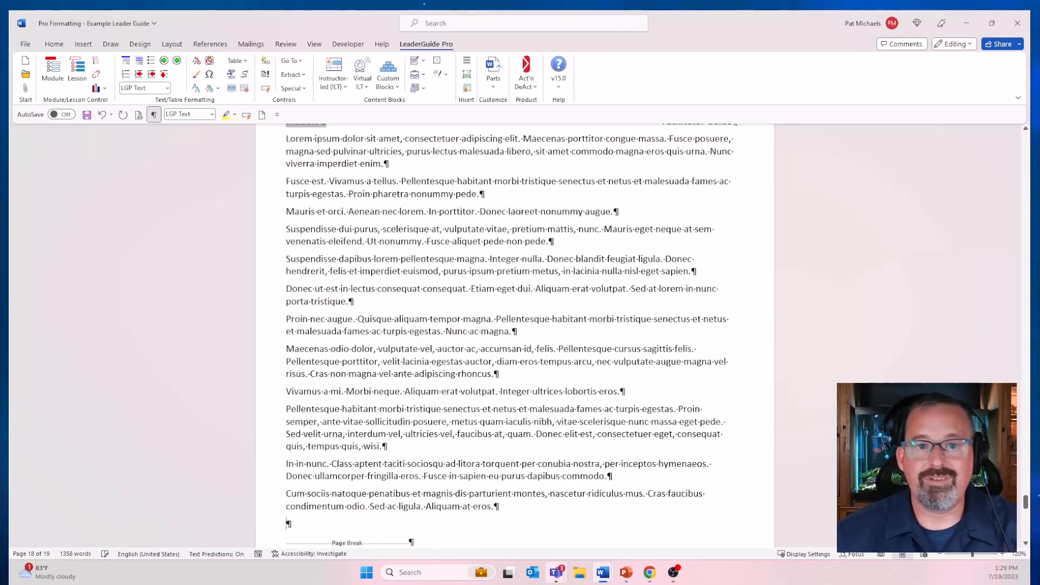
Step: Convert the first placeholder paragraph, "Lorem ipsum dolor sit amet", into an instructor-led Key Points block titled "Key Point"
scroll(1035, 493, "up", 1)
scroll(515, 335, "up", 1)
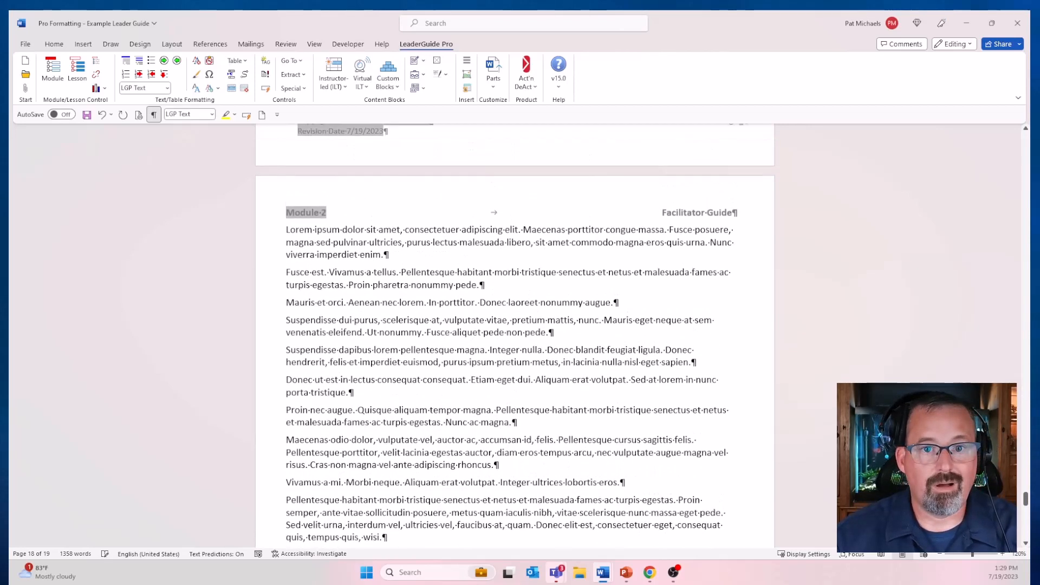
scroll(515, 335, "down", 1)
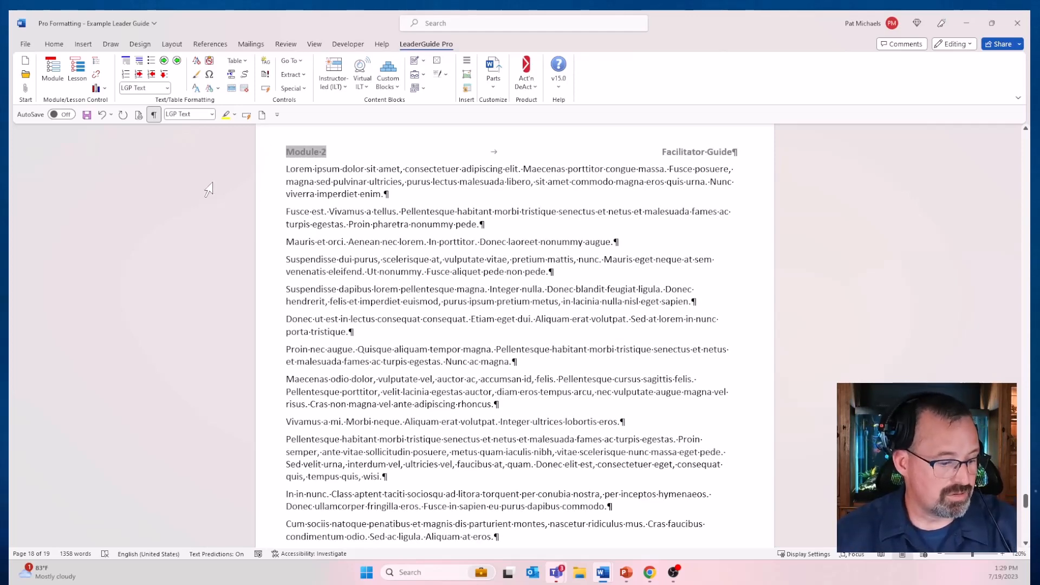
scroll(184, 222, "down", 1)
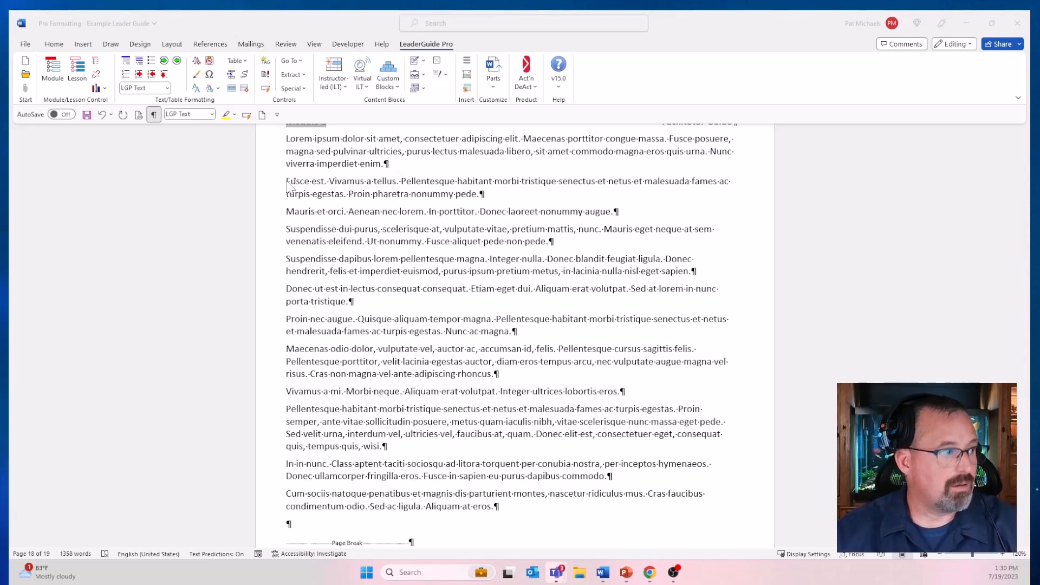
scroll(303, 173, "up", 1)
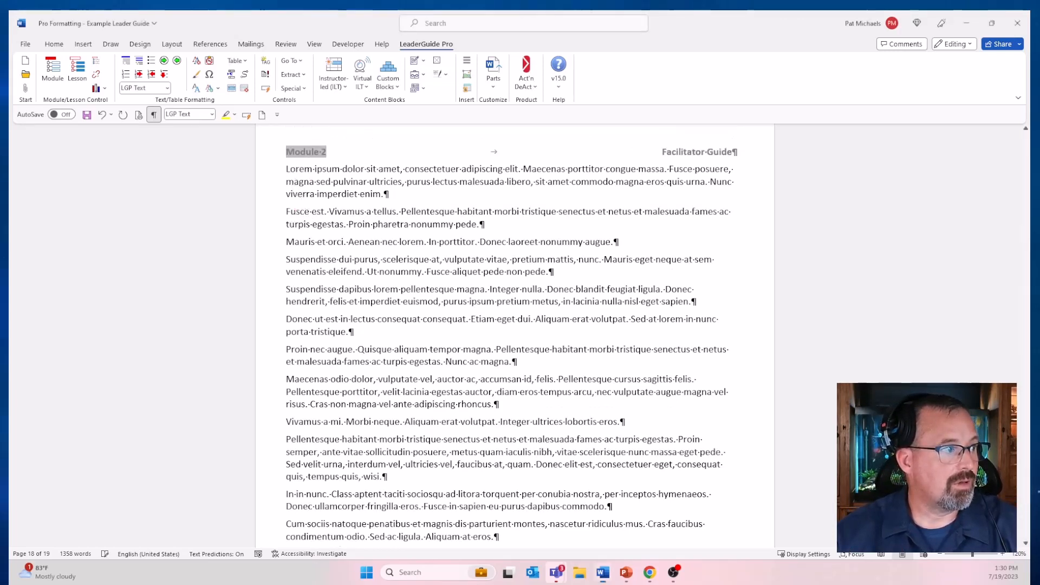
left_click(304, 172)
triple_click(303, 173)
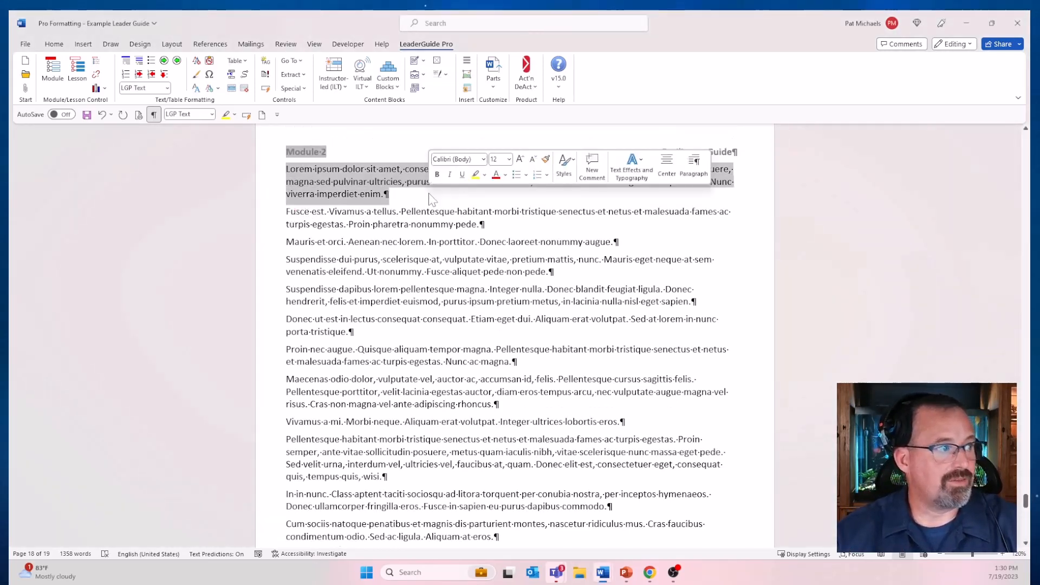
left_click(344, 88)
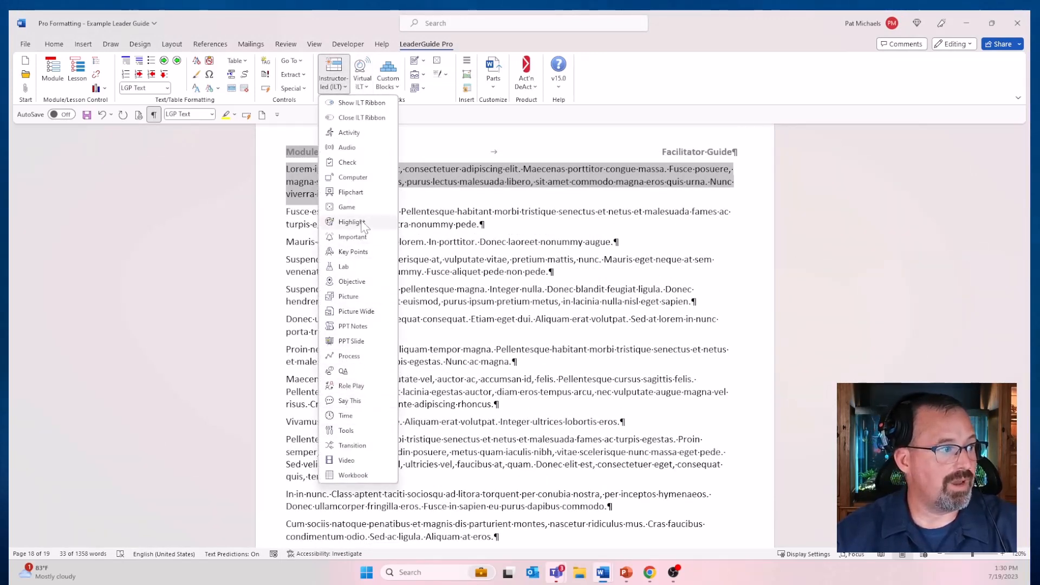
left_click(353, 251)
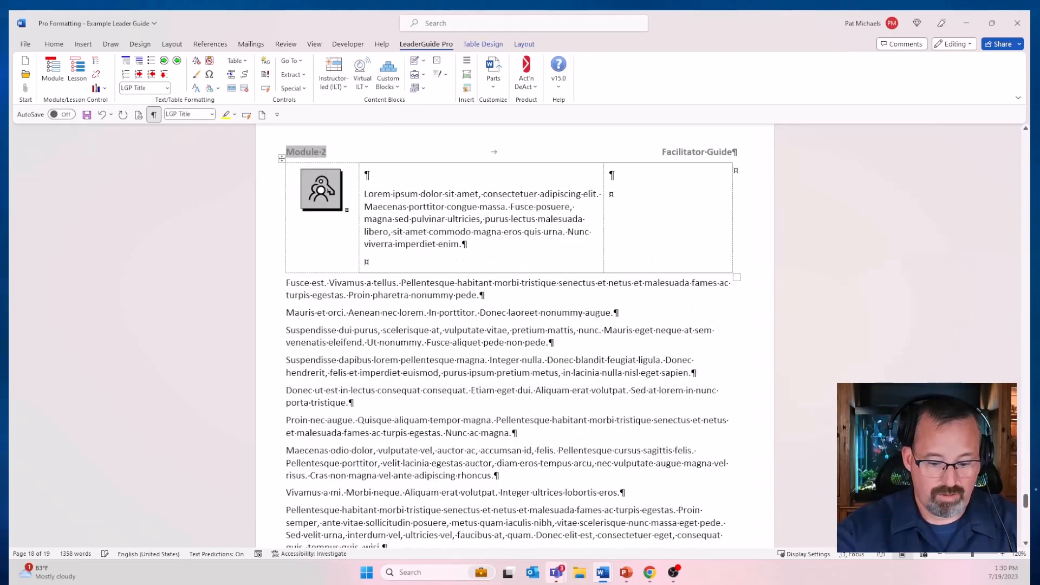
type("Key Poiun")
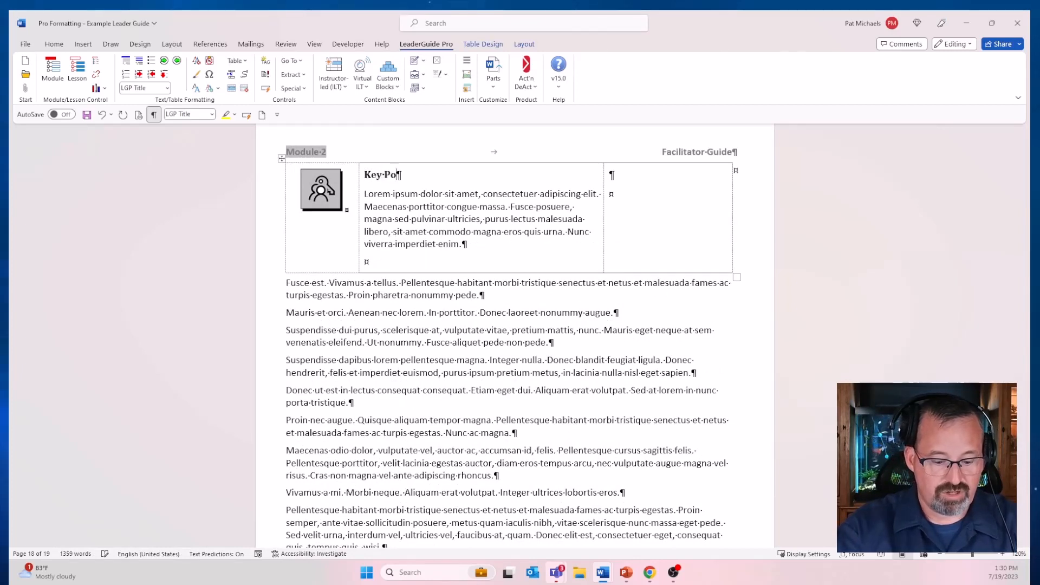
key("BackSpace")
key("BackSpace")
type("nt")
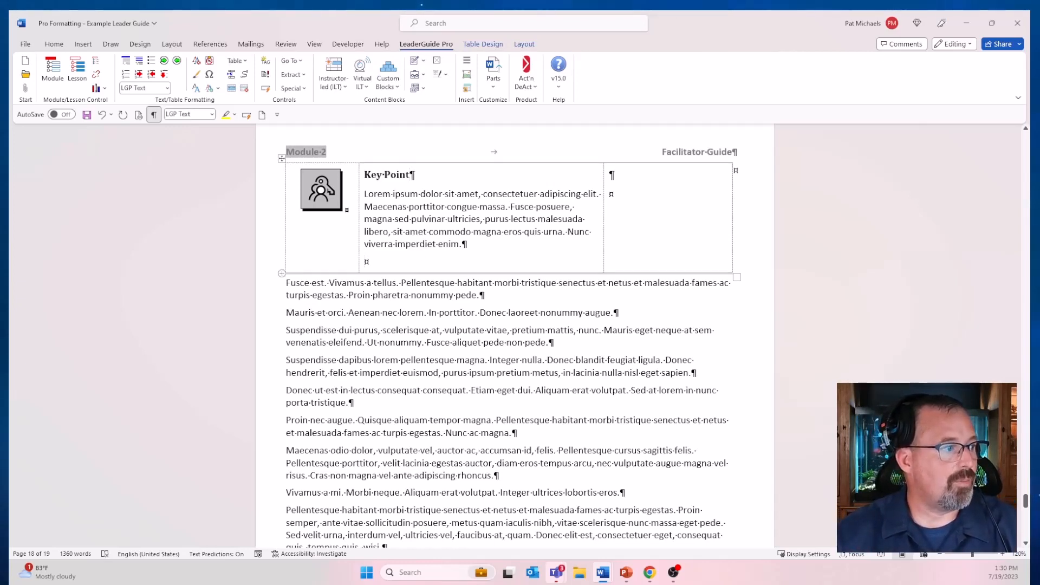
Step: Convert the "Fusce est" and "Mauris et orci" paragraphs into an instructor-led Check block titled "Check"
left_click_drag(286, 283, 618, 313)
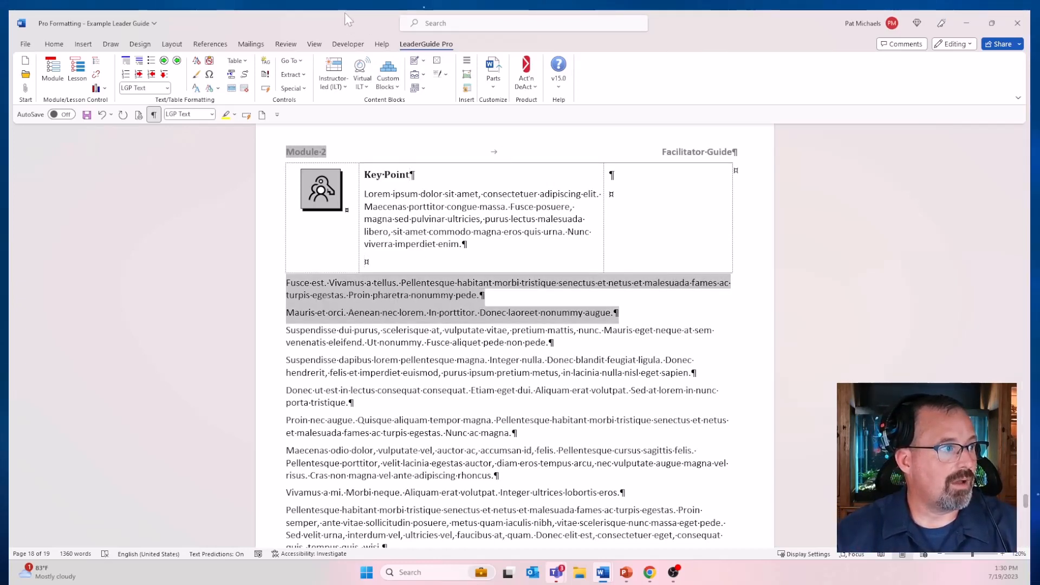
left_click(334, 79)
left_click(358, 163)
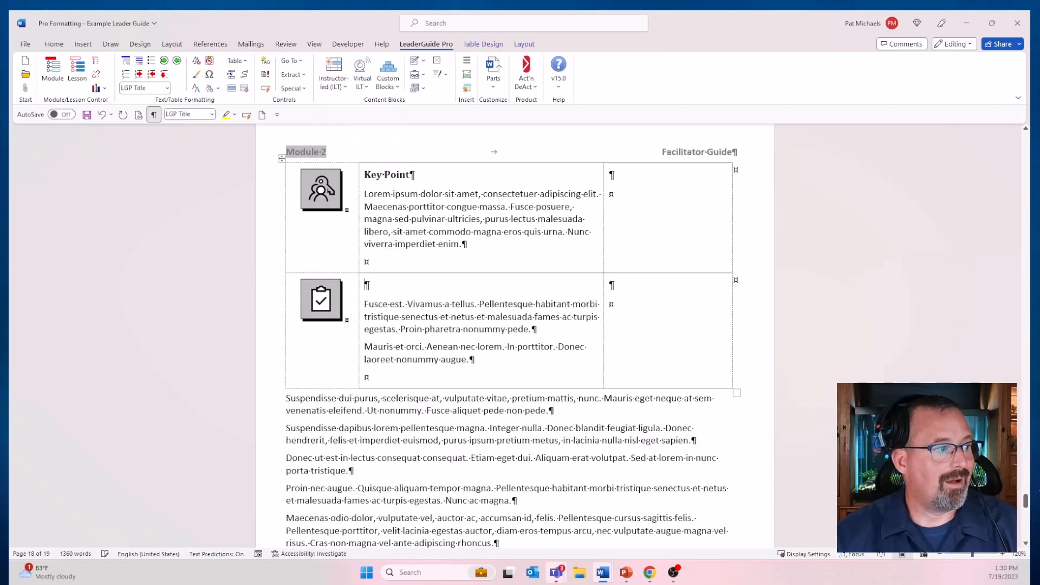
type("Check")
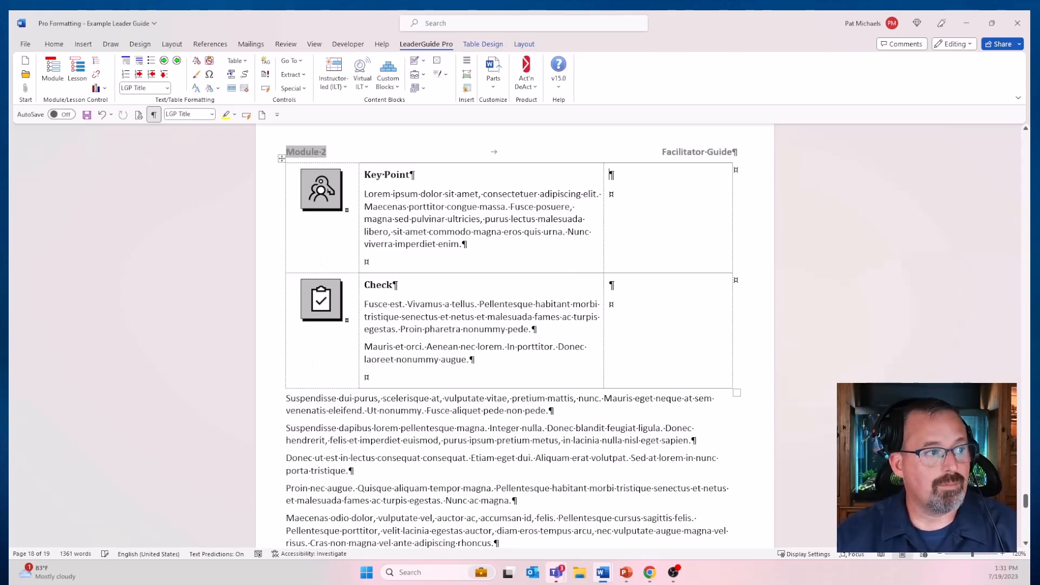
Step: Insert a Note cue in the Key Point block's notes column, followed by the text "Do the following things"
left_click(468, 89)
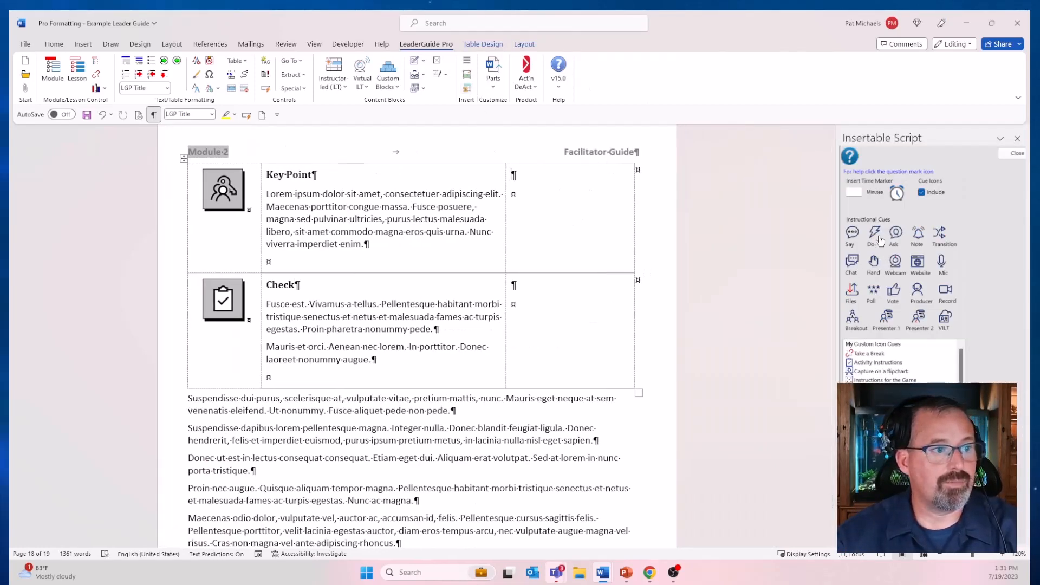
left_click(917, 233)
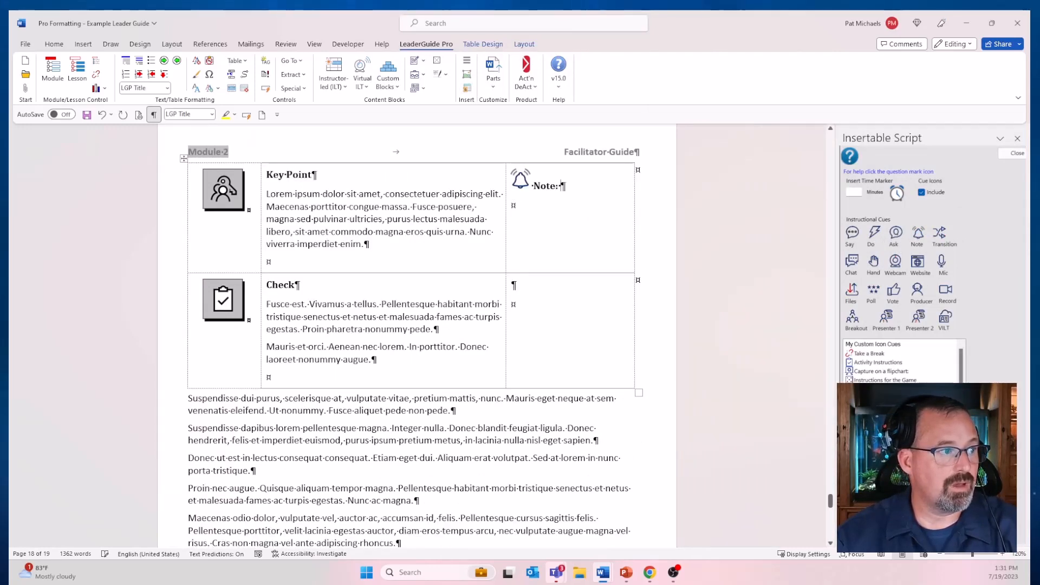
key("Return")
type("do the followinf")
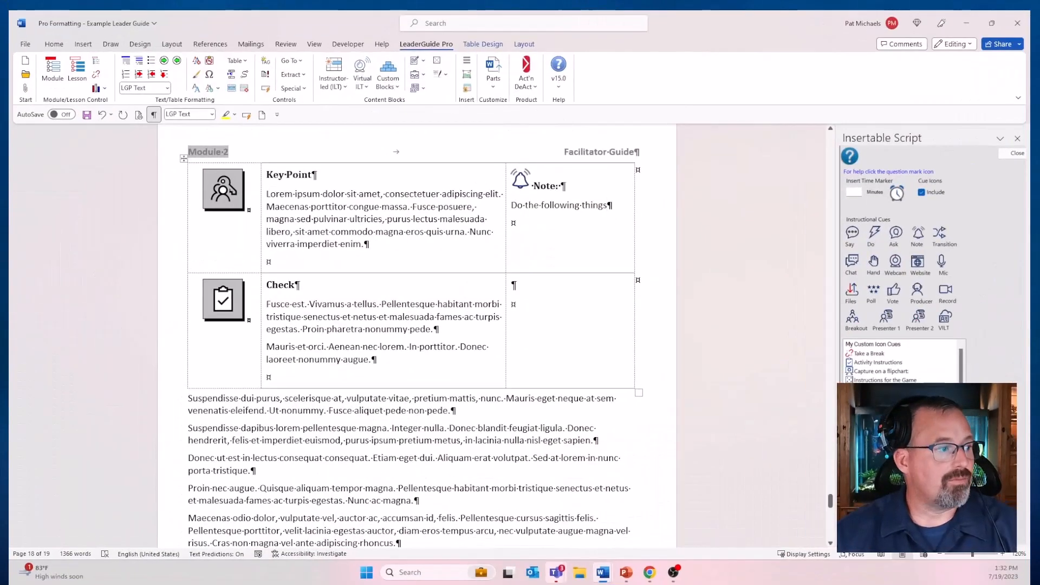
Step: Merge the Check block's text and notes cells into one wide cell, and review the pages in print preview
left_click(435, 330)
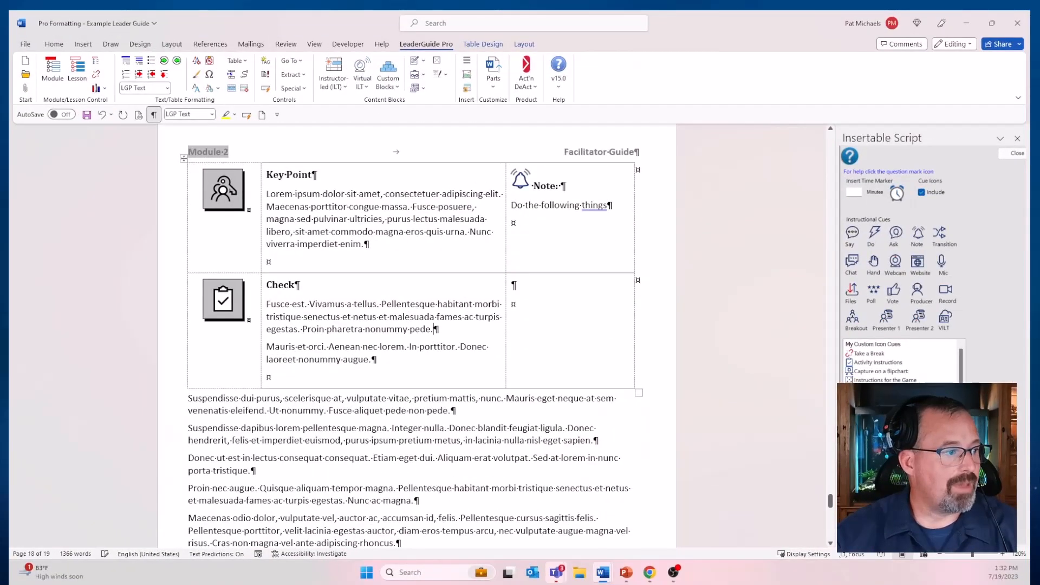
left_click(231, 89)
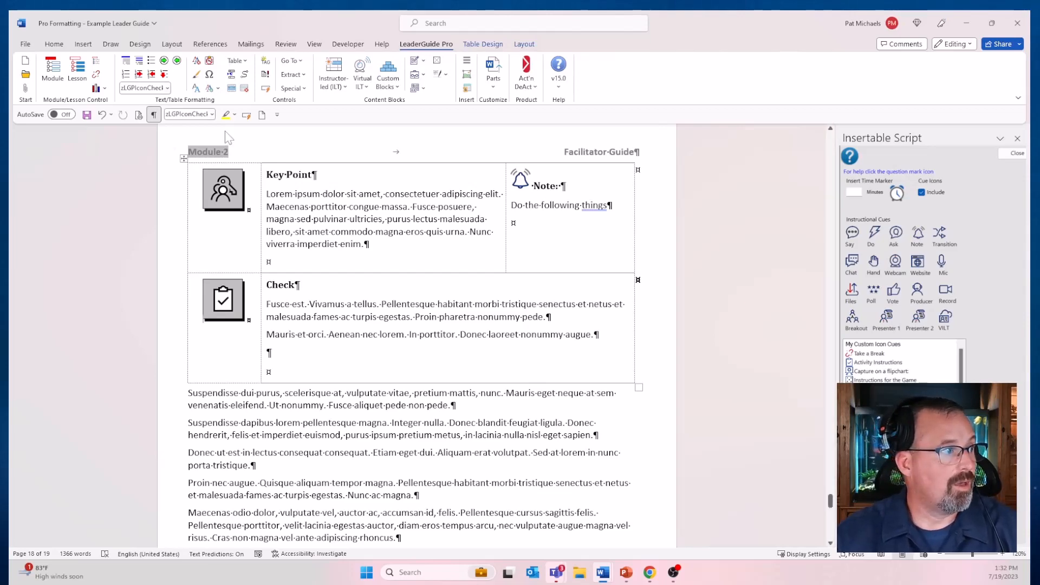
left_click(139, 115)
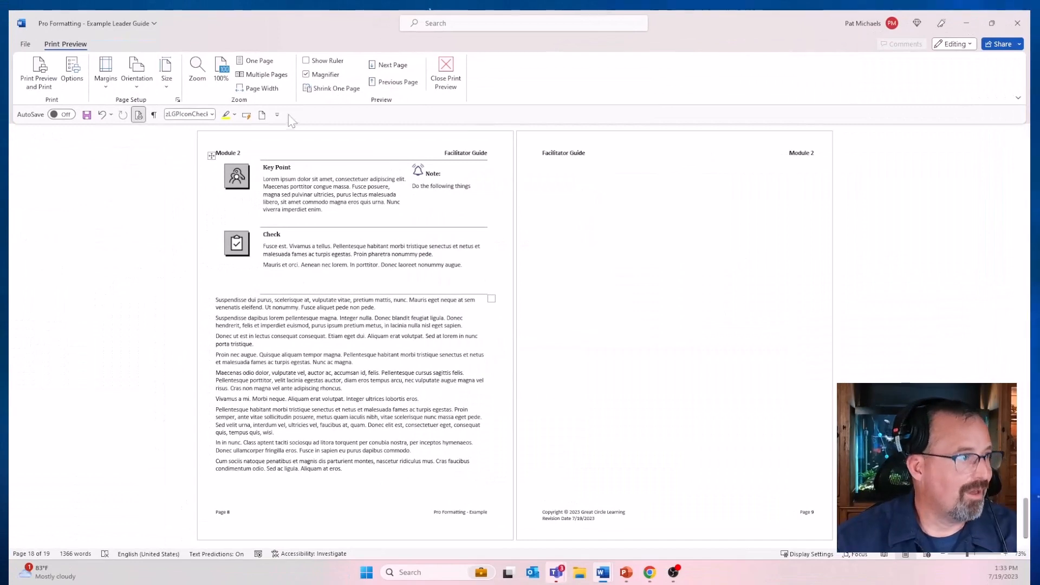
left_click(449, 81)
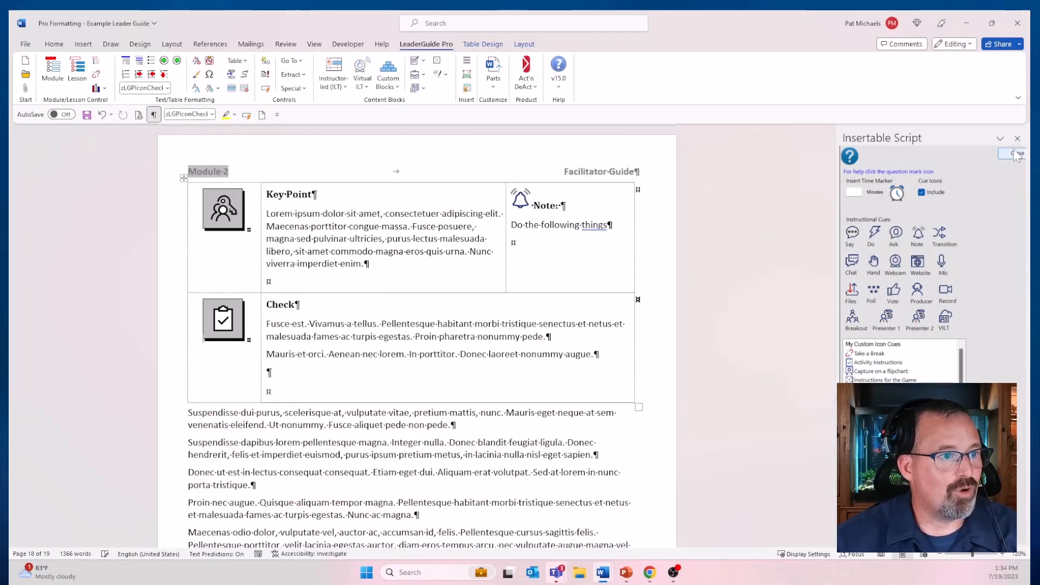
left_click(1014, 158)
Step: Insert an instructor-led Audio block below the Cumulative time row of the Lesson 2 table
scroll(708, 299, "up", 5)
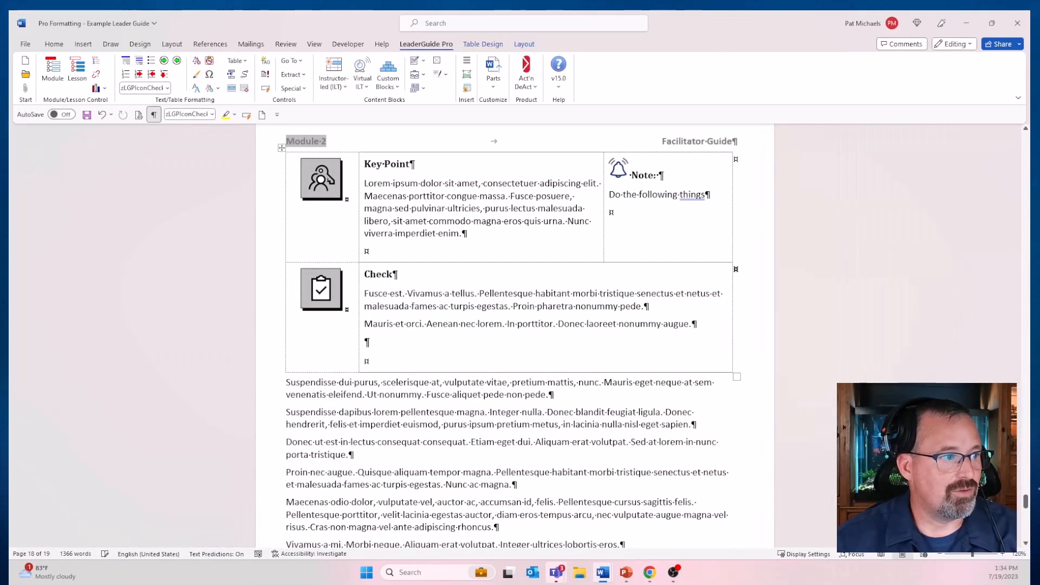
scroll(705, 293, "up", 7)
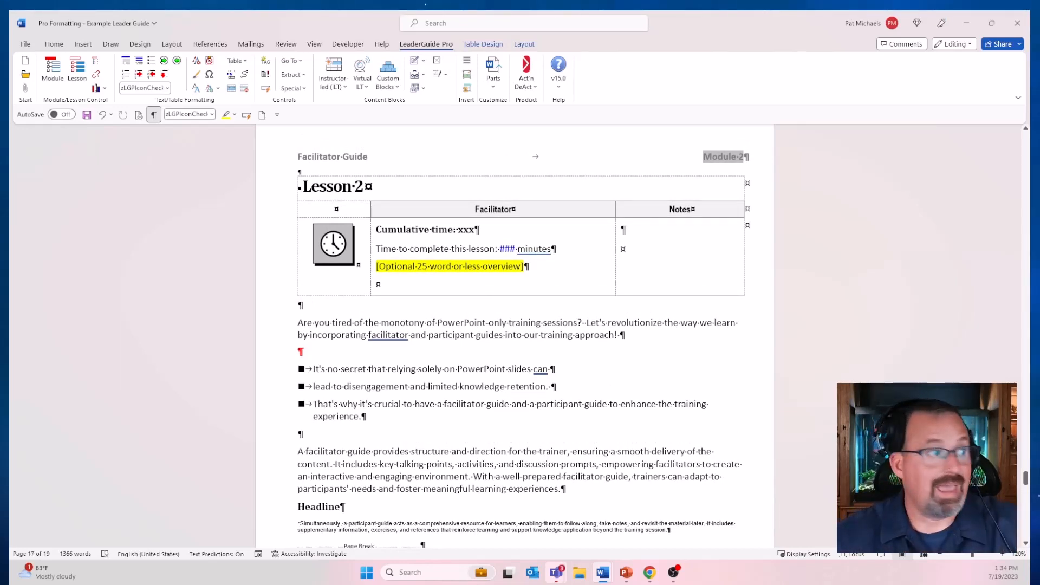
left_click(401, 283)
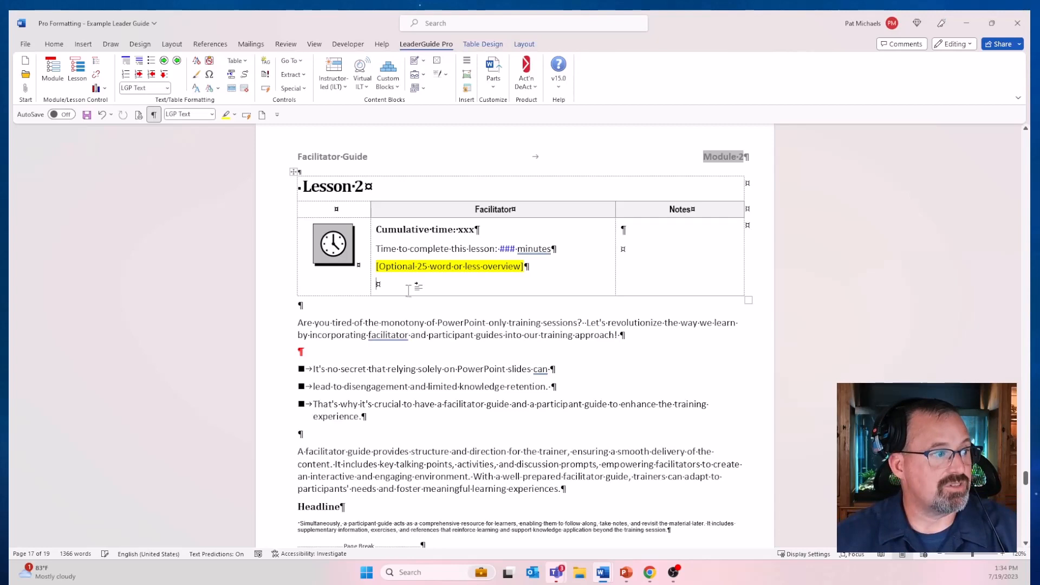
left_click(334, 81)
left_click(343, 149)
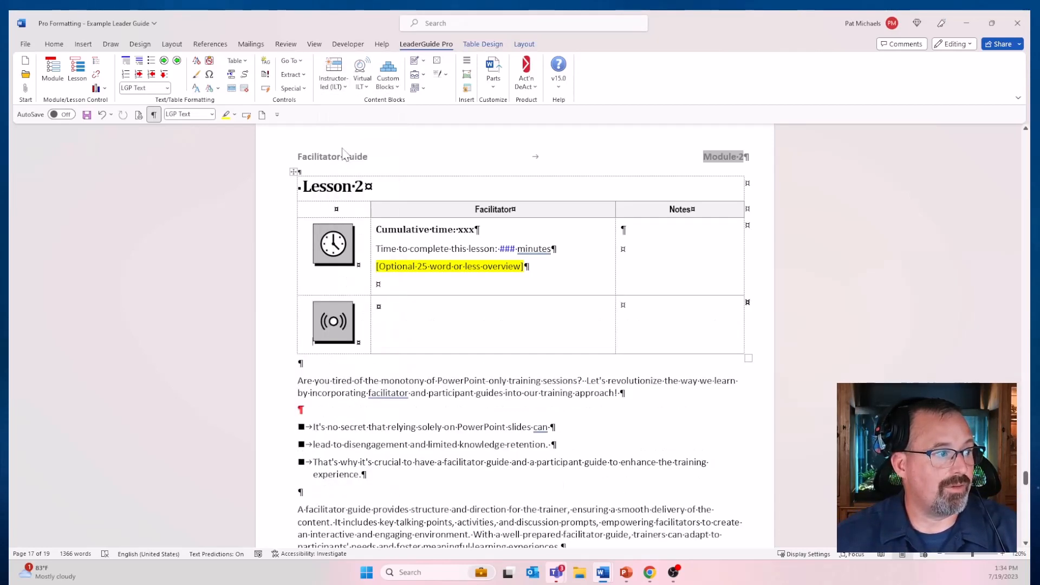
Step: Move the three "It's no secret" bullets into the Audio block's facilitator cell and title the block "Headline"
mouse_move(301, 427)
left_mouse_down()
mouse_move(440, 474)
mouse_move(393, 480)
mouse_move(302, 426)
left_mouse_up()
left_click(393, 480)
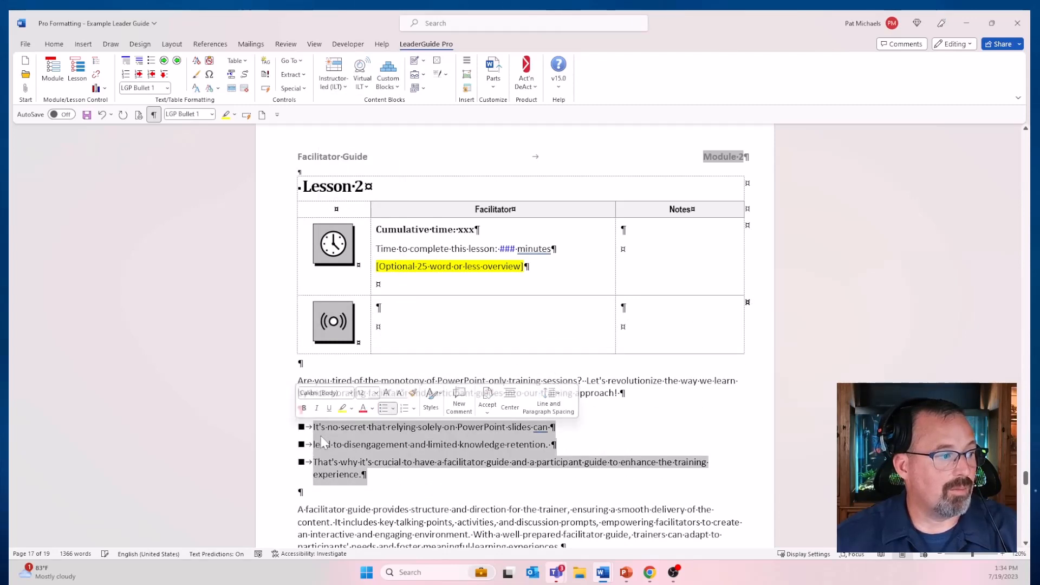
left_click_drag(433, 462, 413, 321)
left_click(401, 309)
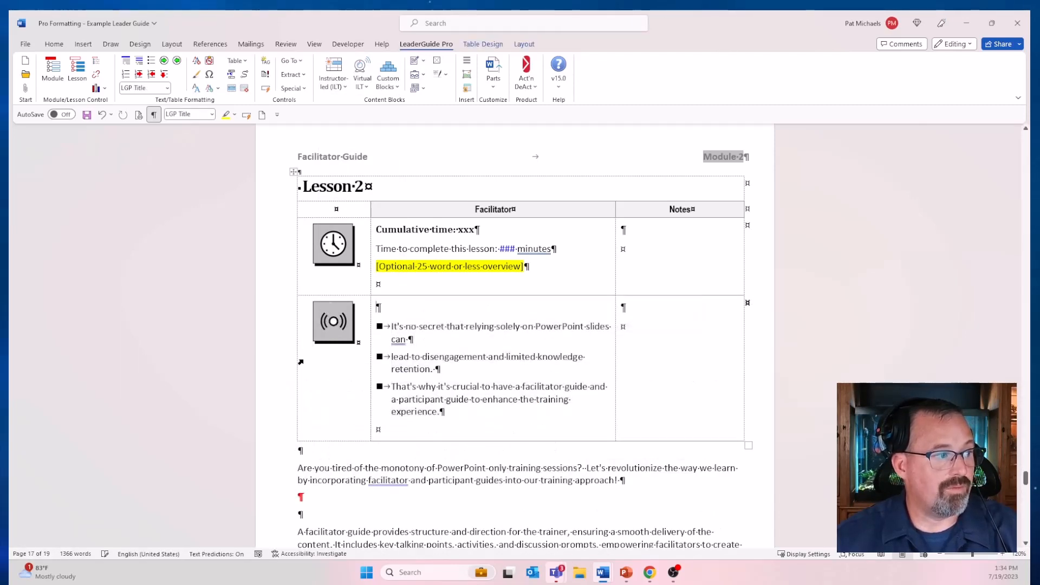
type("Headline")
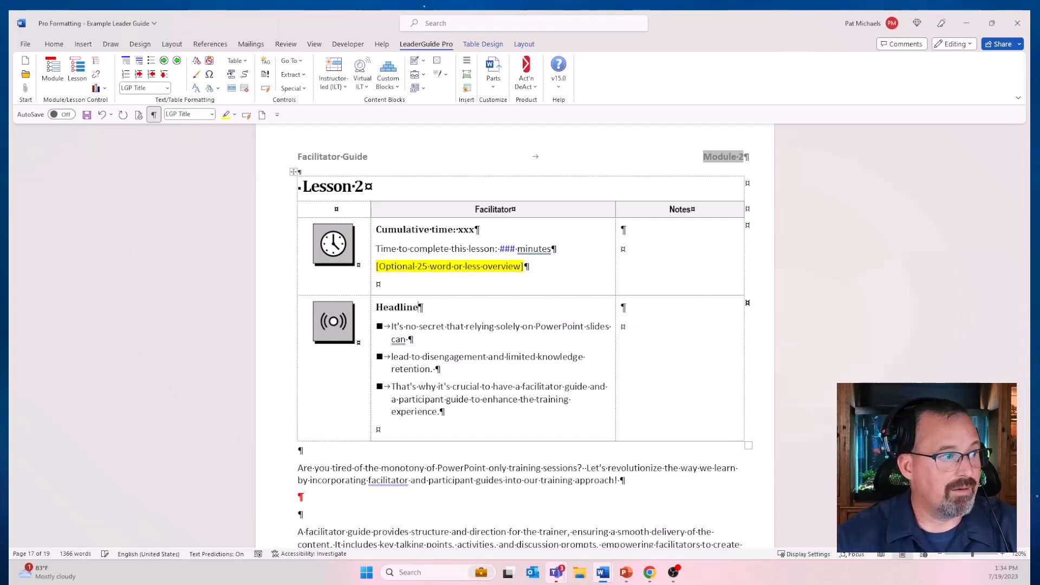
Step: Insert an instructor-led QA block below the "Headline" Audio block in the Lesson 2 table
scroll(520, 325, "down", 1)
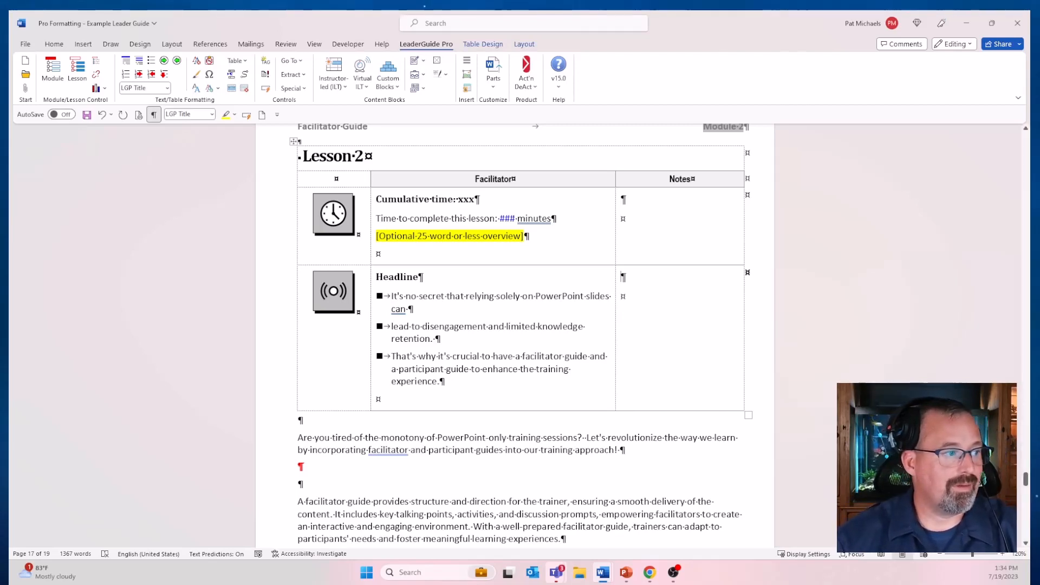
left_click(333, 79)
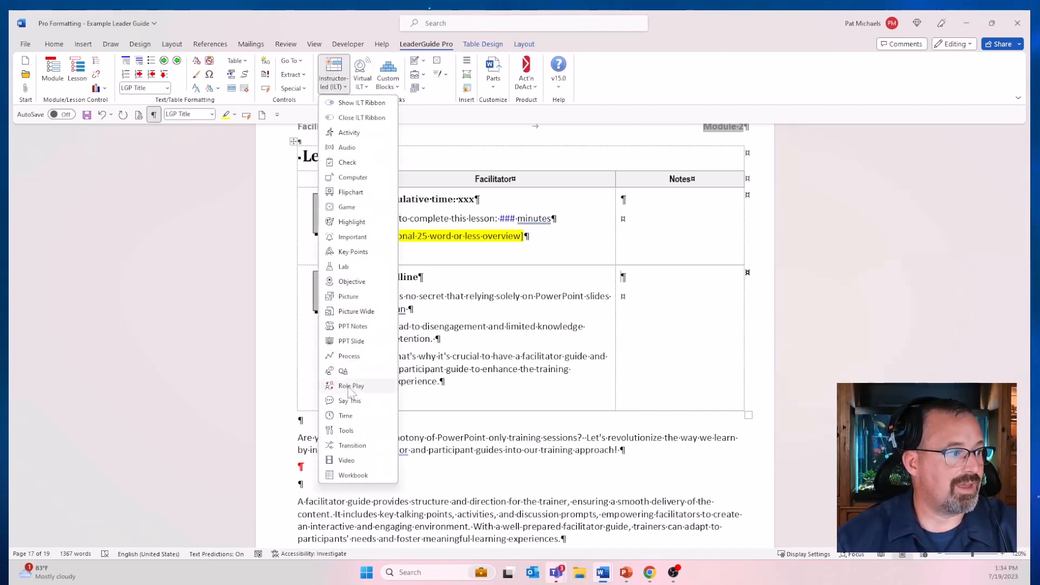
left_click(343, 371)
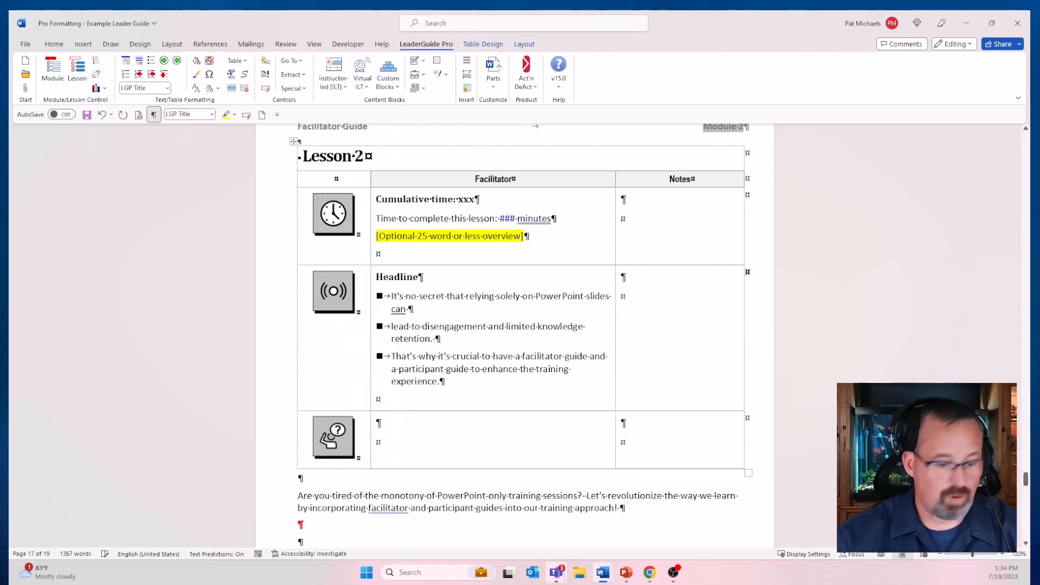
Step: Title the QA block "Ask" and enter the question "What are the seven steps of XYZ" beneath it
type("Ask")
key("Return")
type("W")
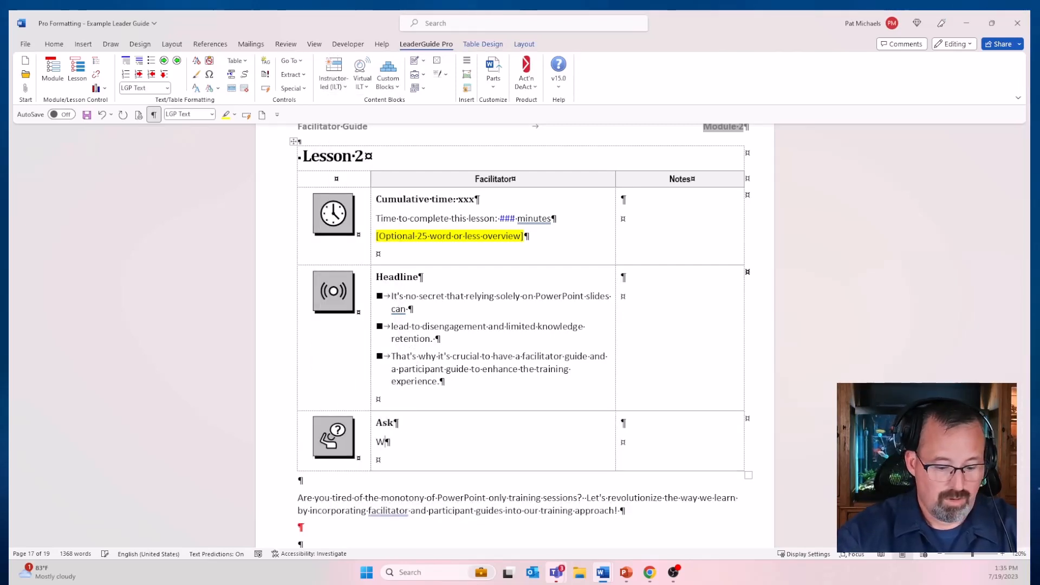
type("hat are the")
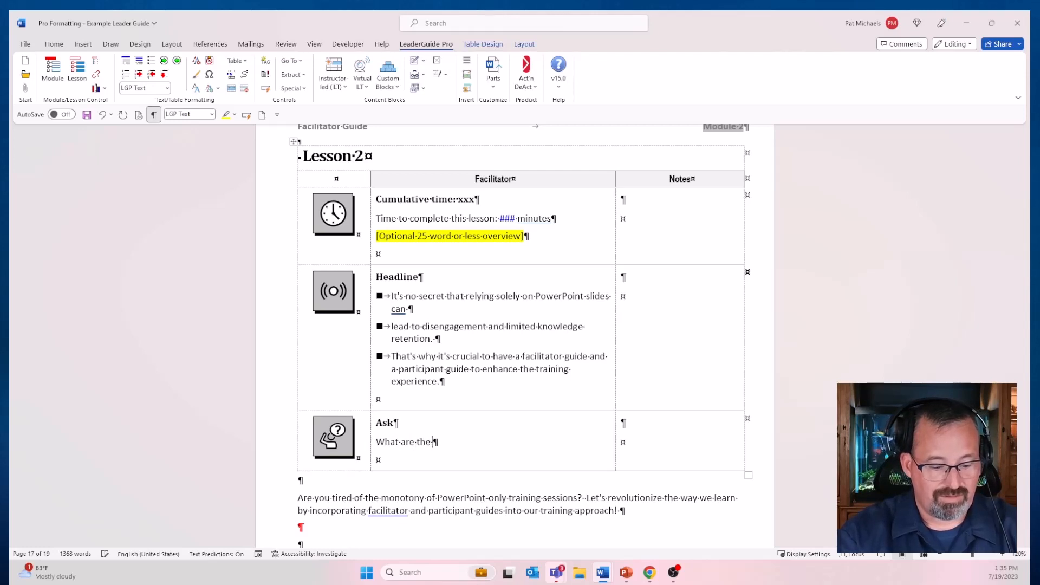
type(" seven steps ")
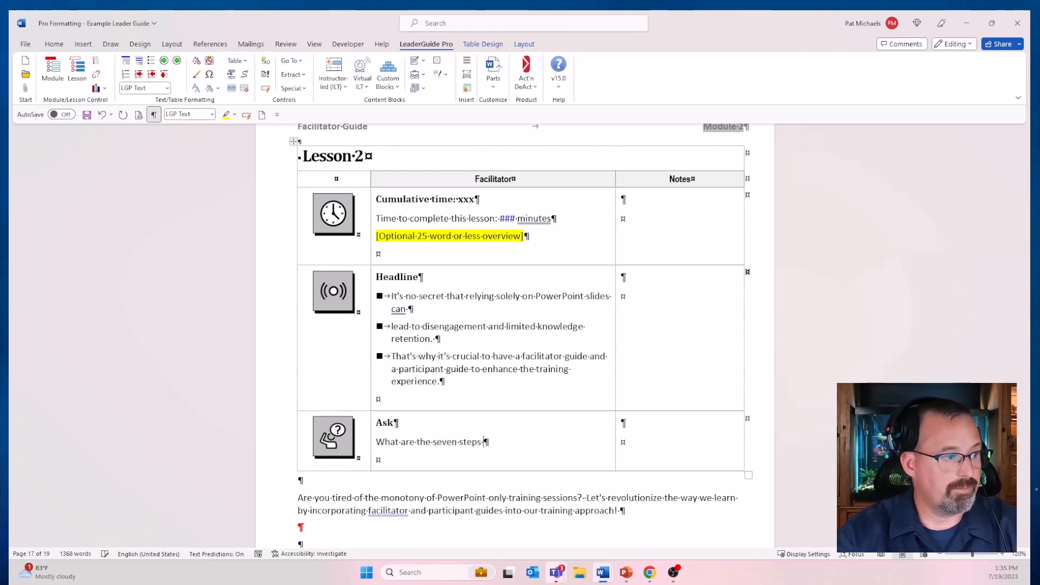
type("of XYZ")
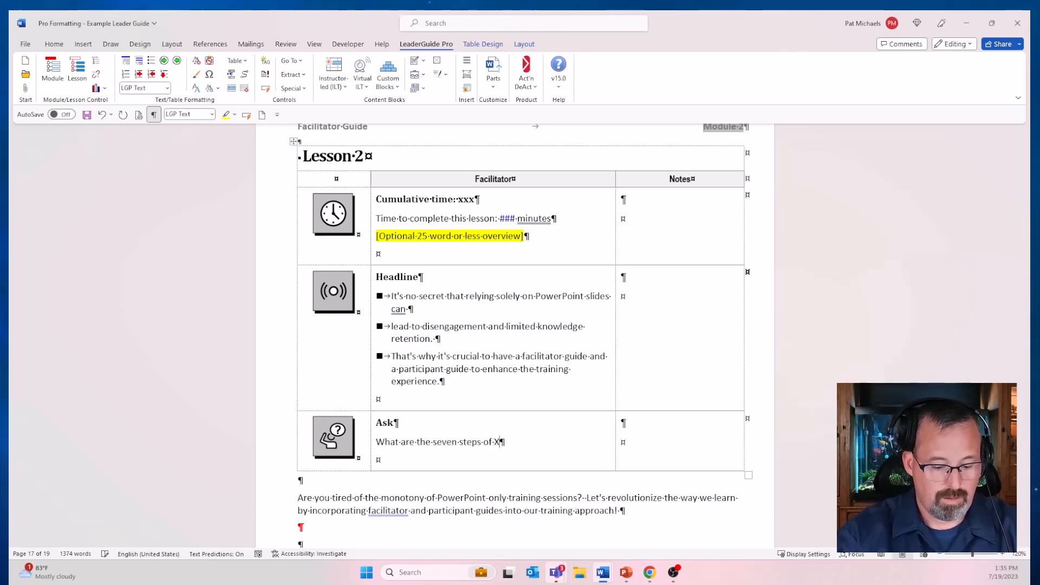
Step: Title the QA block's notes cell "Listen for:" and add placeholder lines "Asdasdasd", "Fsdfsfsdfs", "Asdasdad" and "sdefsdfdf" beneath it
left_click(659, 417)
type("Listen for:")
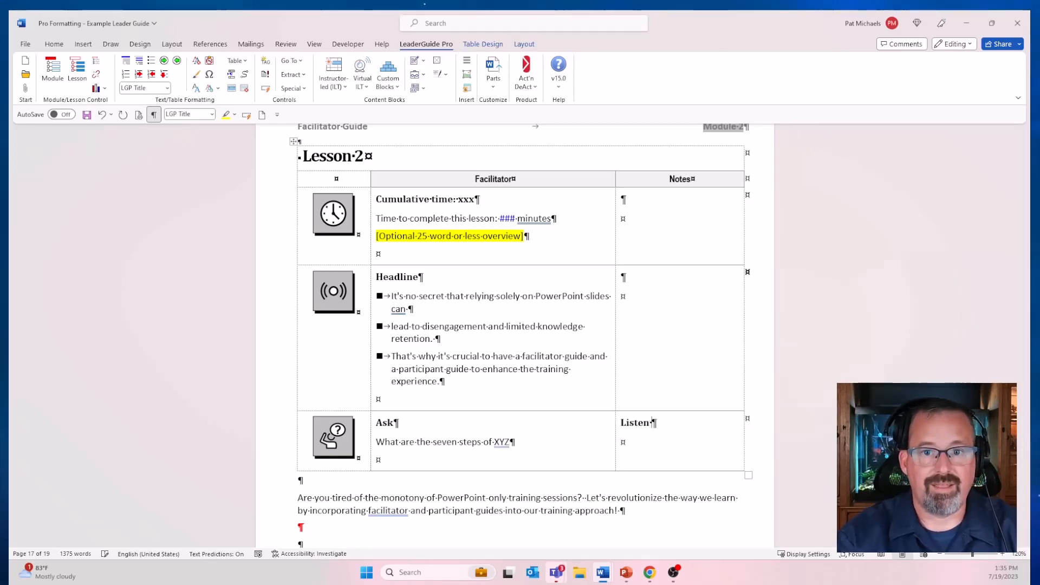
key("Return")
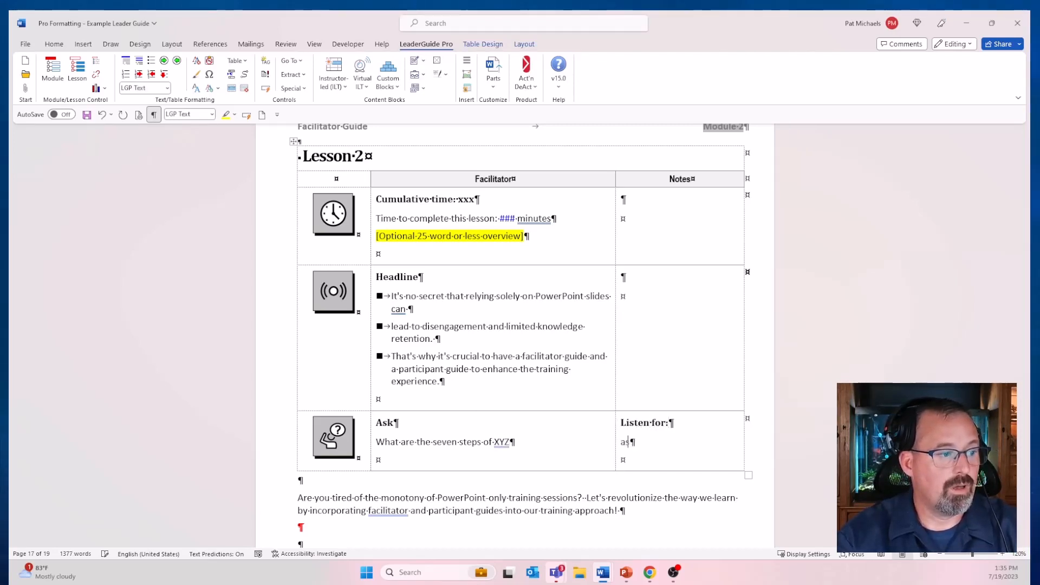
type("asdasdad")
key("Return")
type("fsdfsfsdfs")
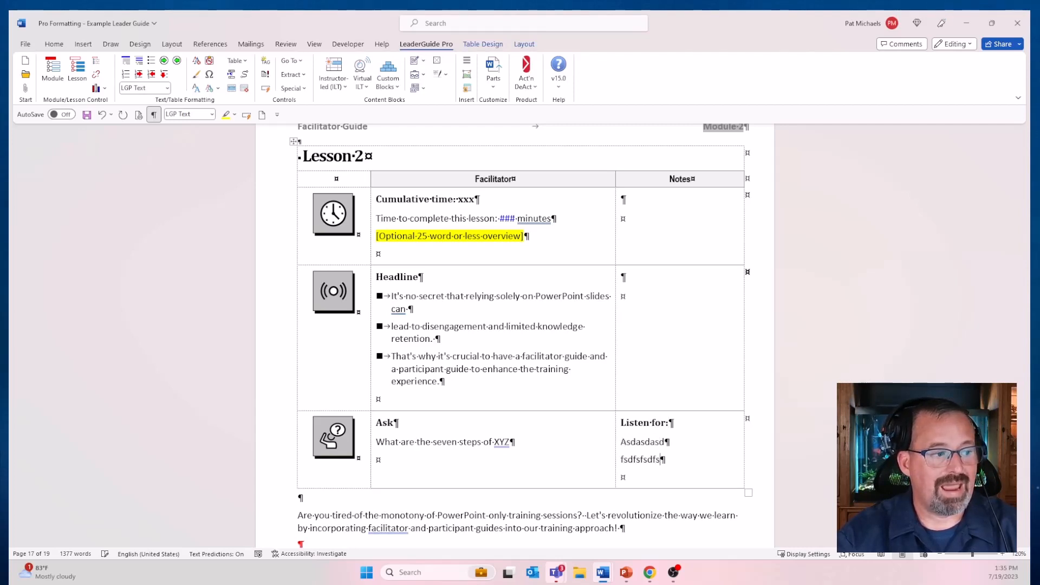
key("Return")
type("asdasdad")
key("Return")
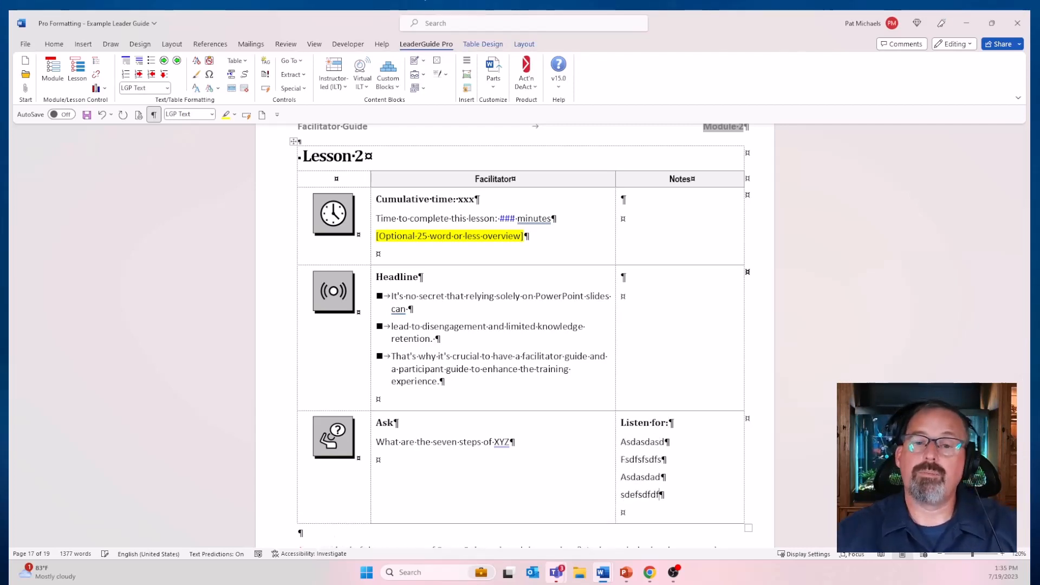
left_click(614, 448)
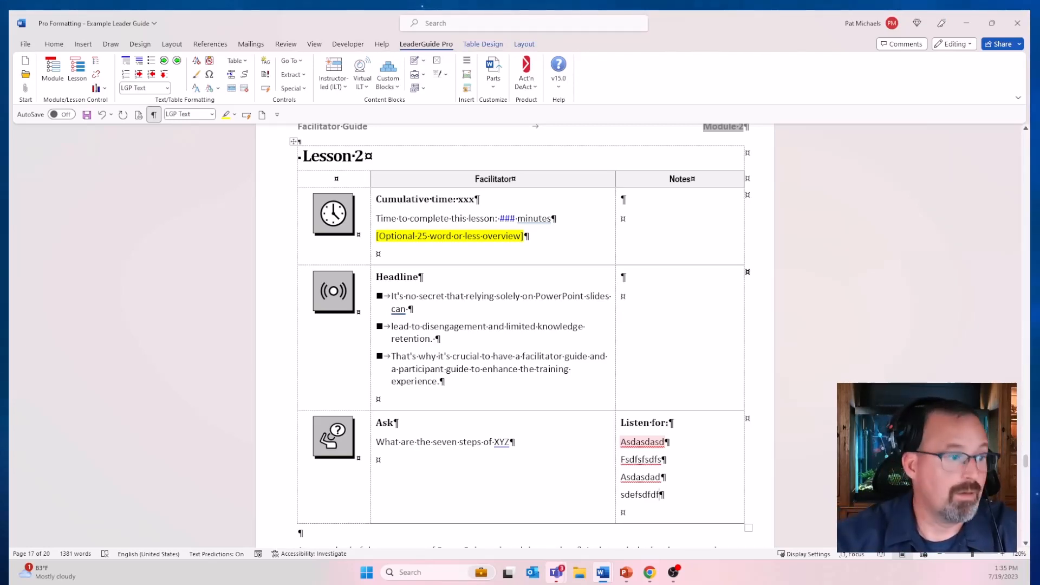
mouse_move(649, 572)
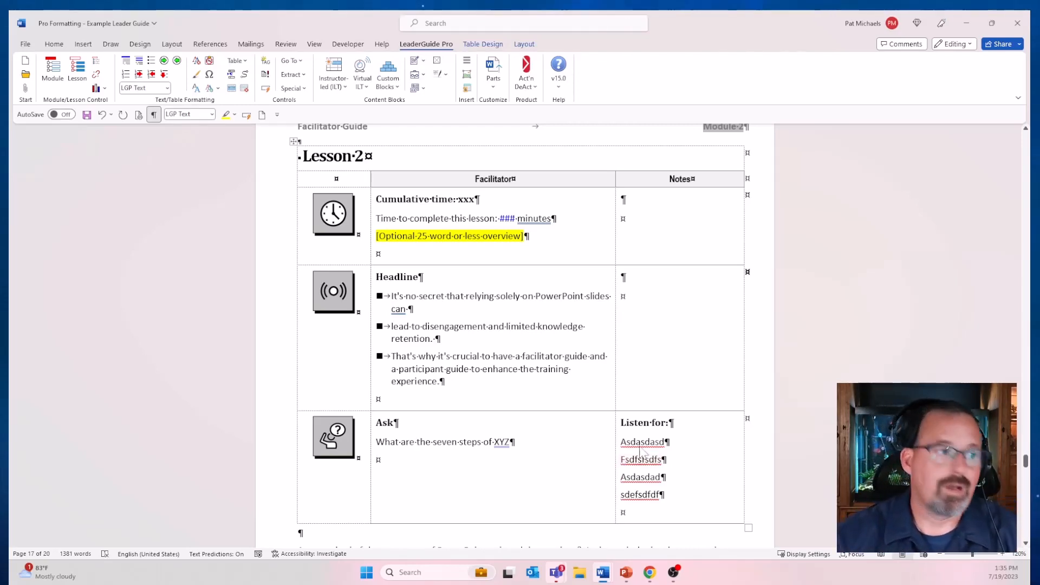
left_click(408, 308)
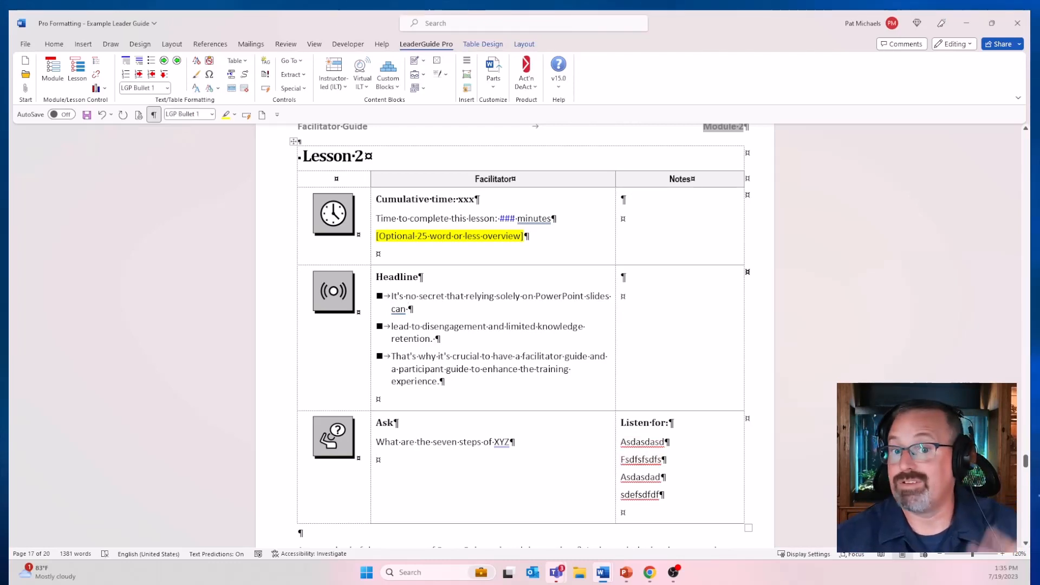